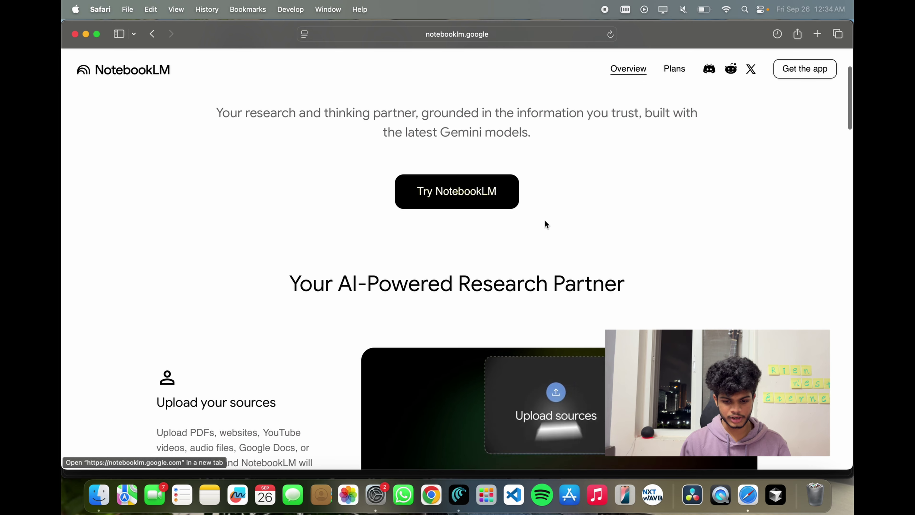
Launch NotebookLM from its overview page and create a new notebook.
scroll(544, 220, "up", 4)
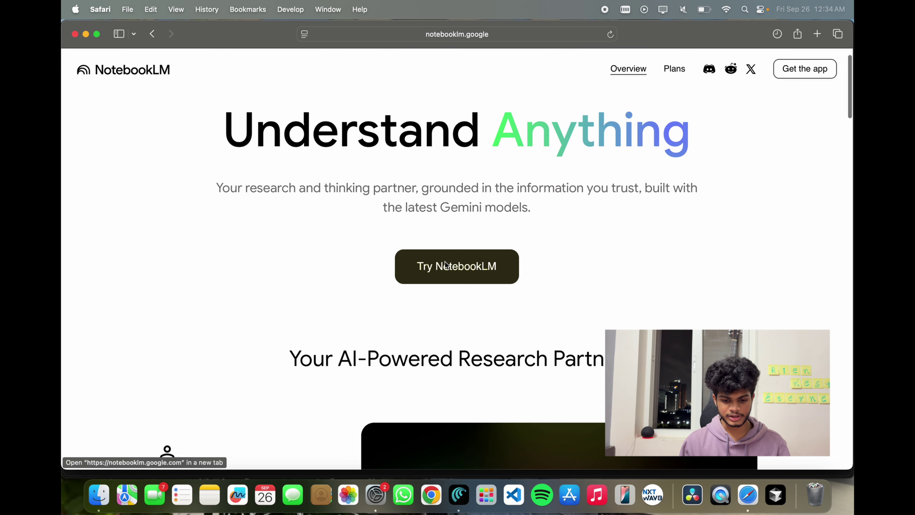
left_click(445, 264)
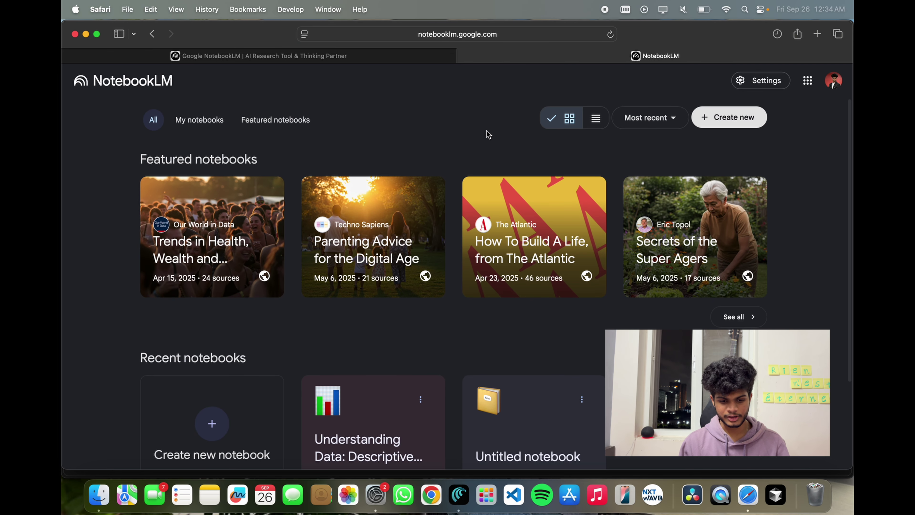
left_click(739, 122)
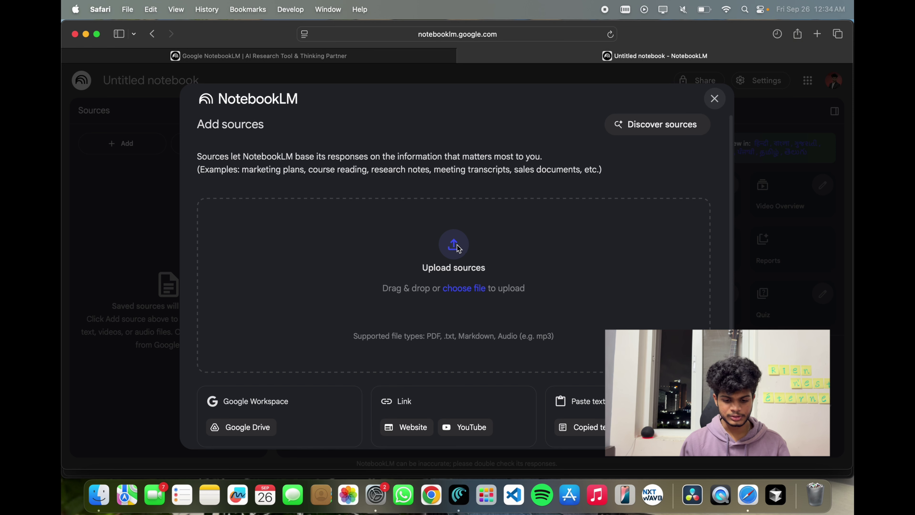
Review the source types offered for the new notebook, including file upload, Google Drive, website, YouTube and copied text.
scroll(274, 393, "down", 3)
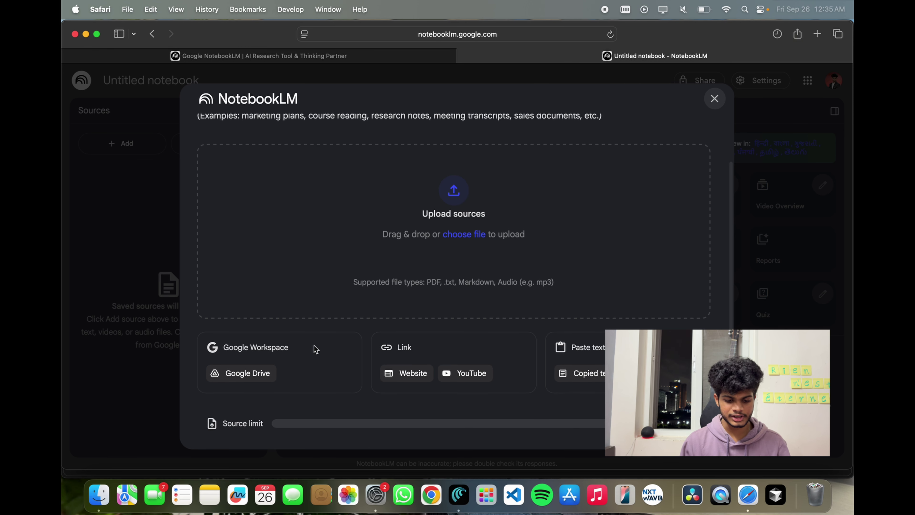
scroll(345, 328, "up", 1)
scroll(345, 328, "down", 1)
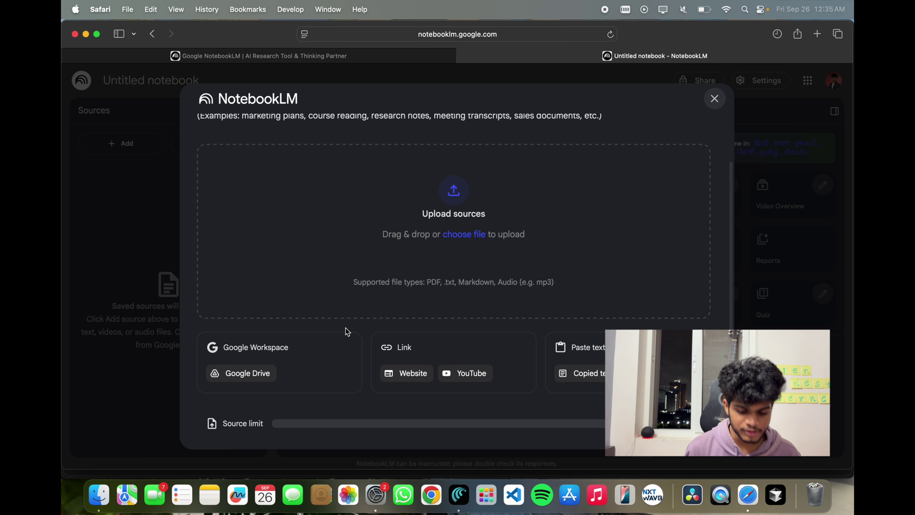
scroll(435, 321, "down", 1)
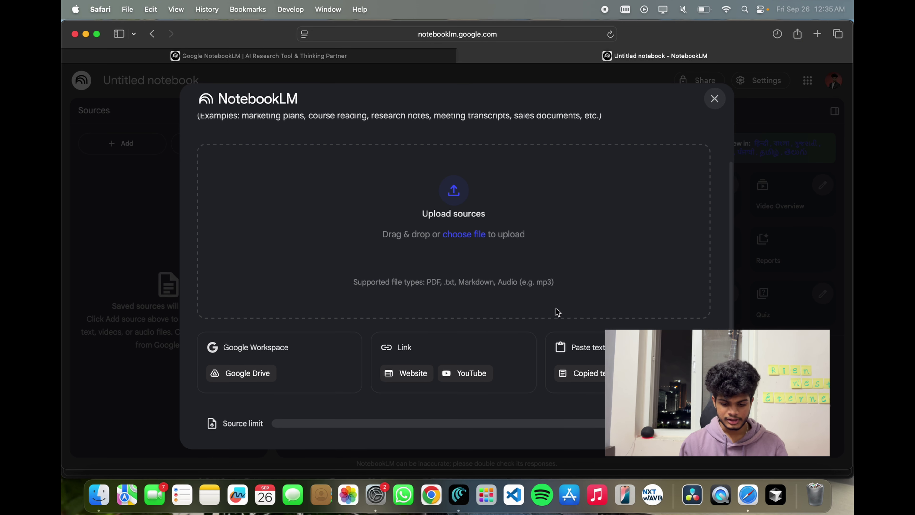
scroll(580, 321, "up", 1)
scroll(580, 321, "down", 1)
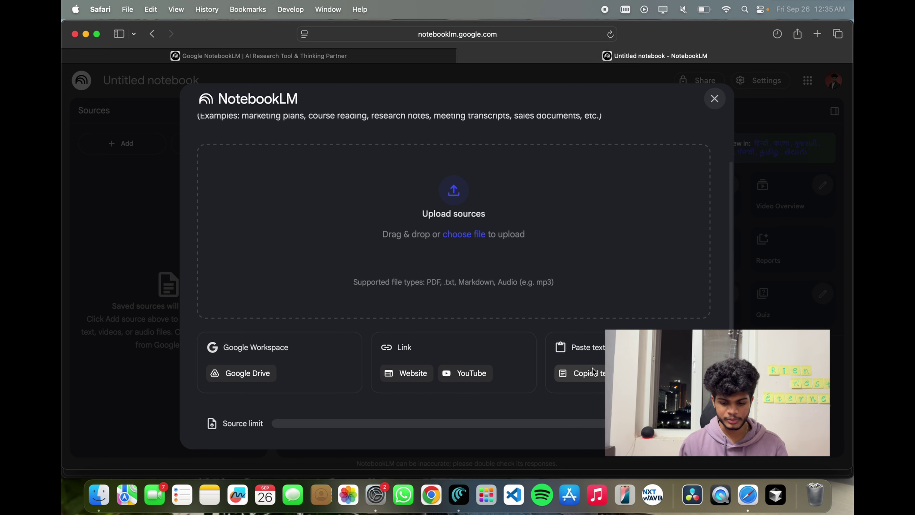
scroll(522, 288, "up", 2)
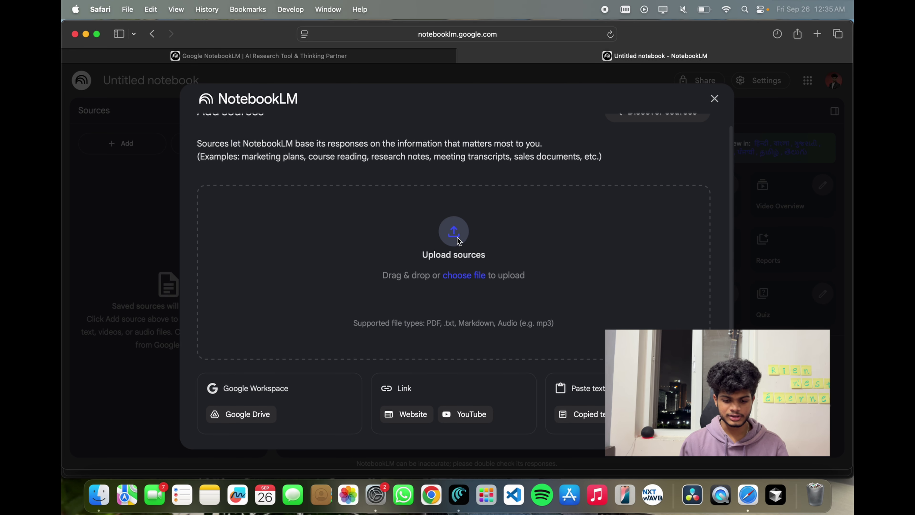
Upload the five consecutive July PDFs from Recents as sources, from the Question Bank file through DSA_4Marks - Google Docs.pdf.
left_click(437, 191)
scroll(293, 249, "down", 3)
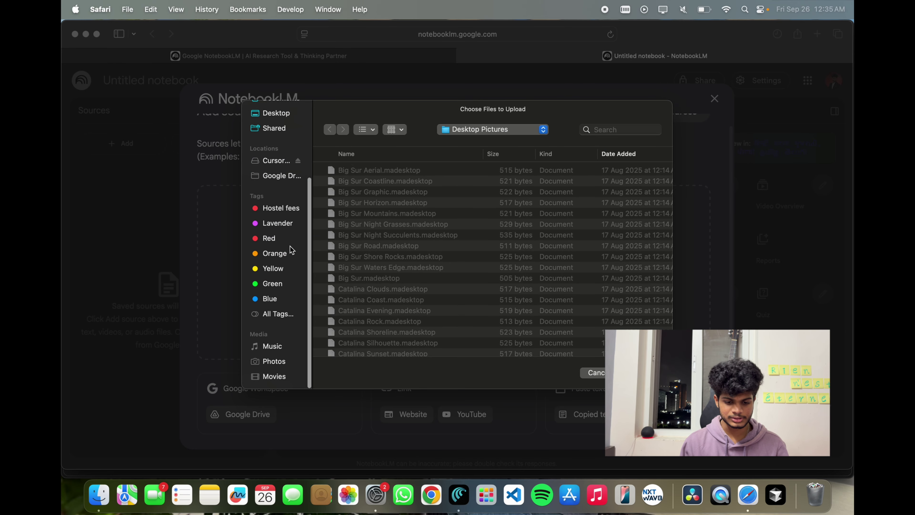
scroll(292, 248, "up", 3)
scroll(458, 205, "down", 1)
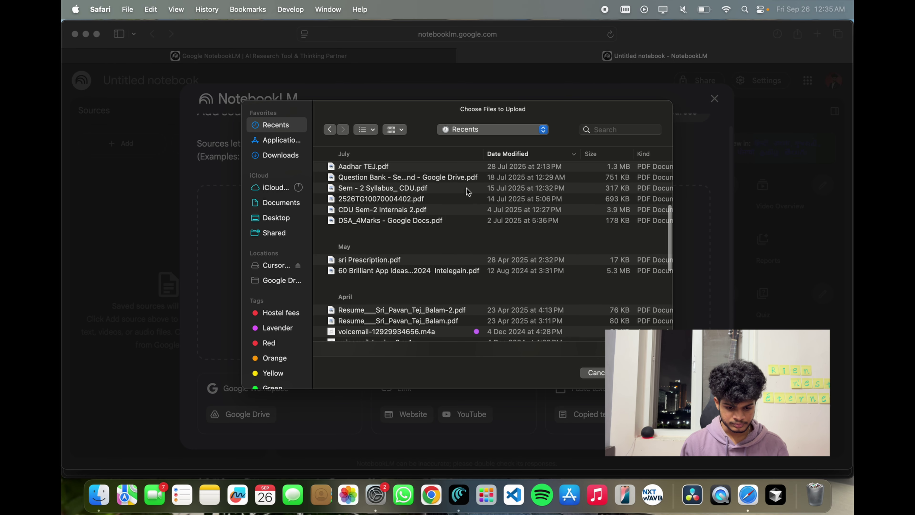
left_click(414, 221)
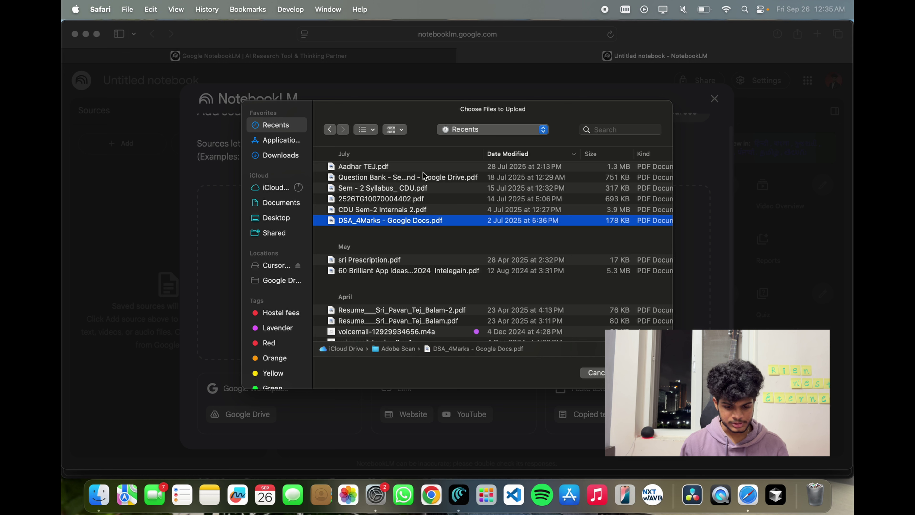
left_click(422, 178)
left_click(434, 188, "super")
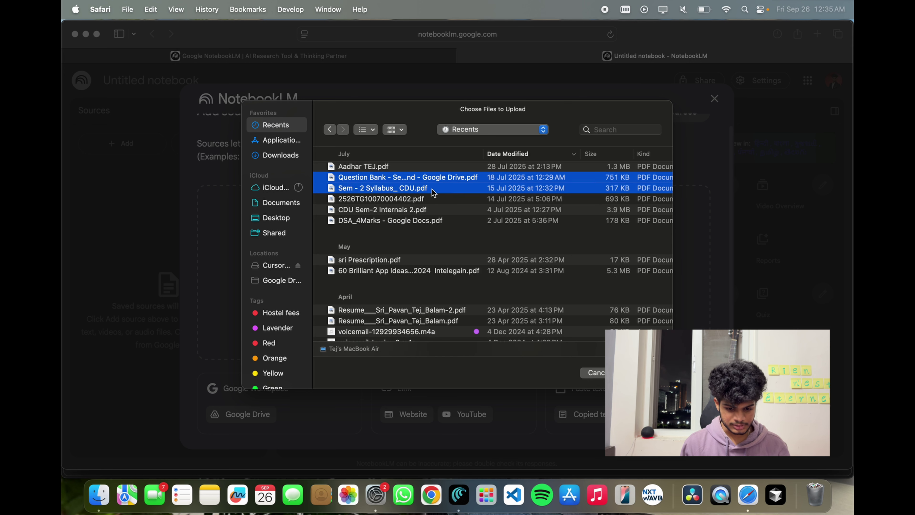
left_click(425, 221, "shift")
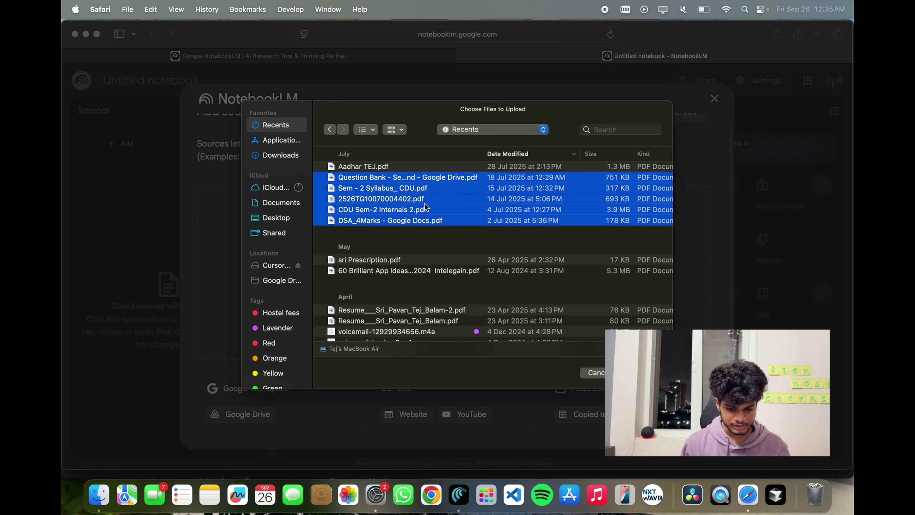
scroll(519, 231, "up", 2)
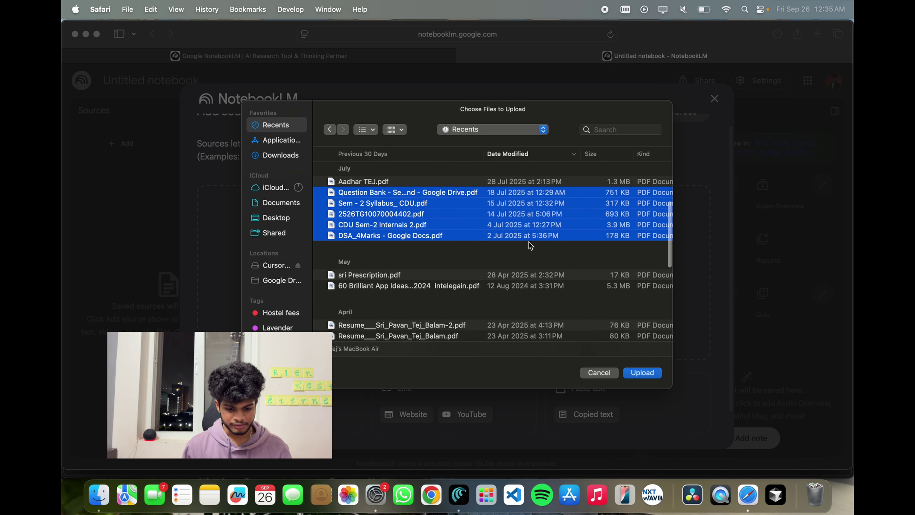
scroll(530, 245, "down", 1)
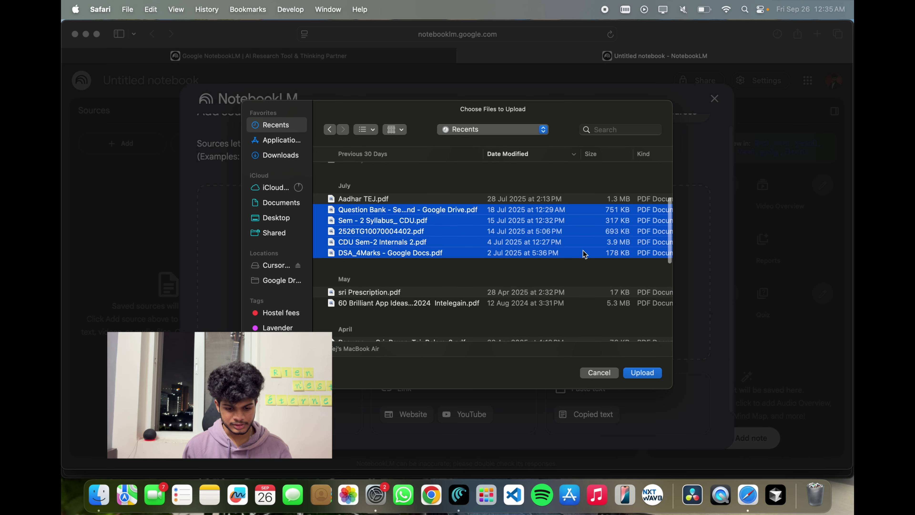
left_click(643, 372)
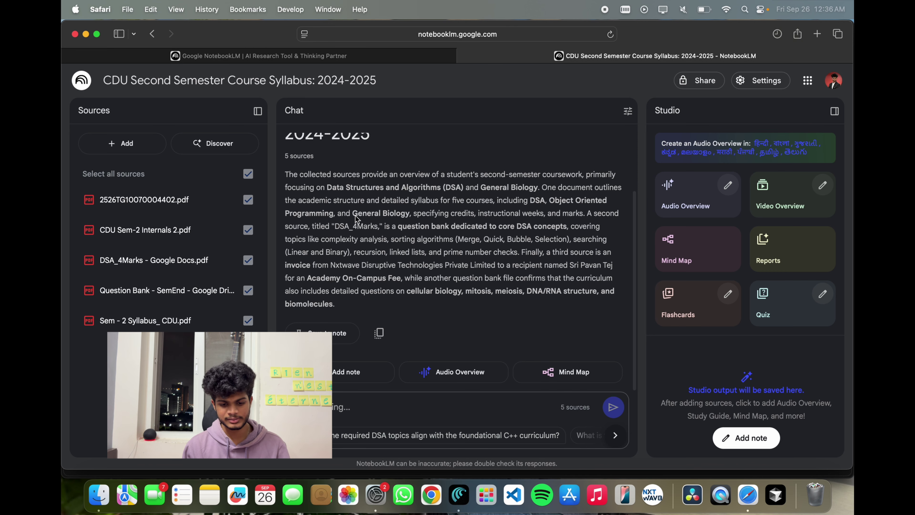
Read the notebook's source summary and send the chat prompt "give me the questions for the dsa exam".
scroll(336, 244, "up", 2)
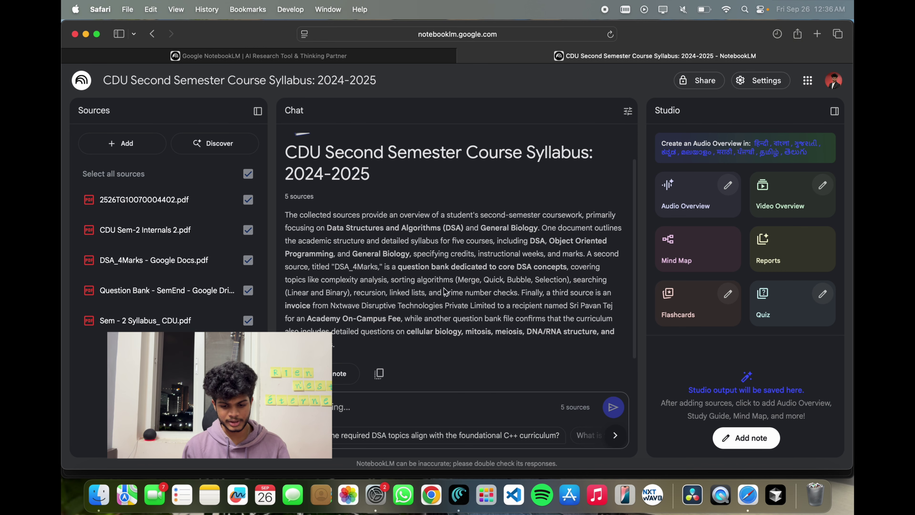
scroll(446, 291, "down", 2)
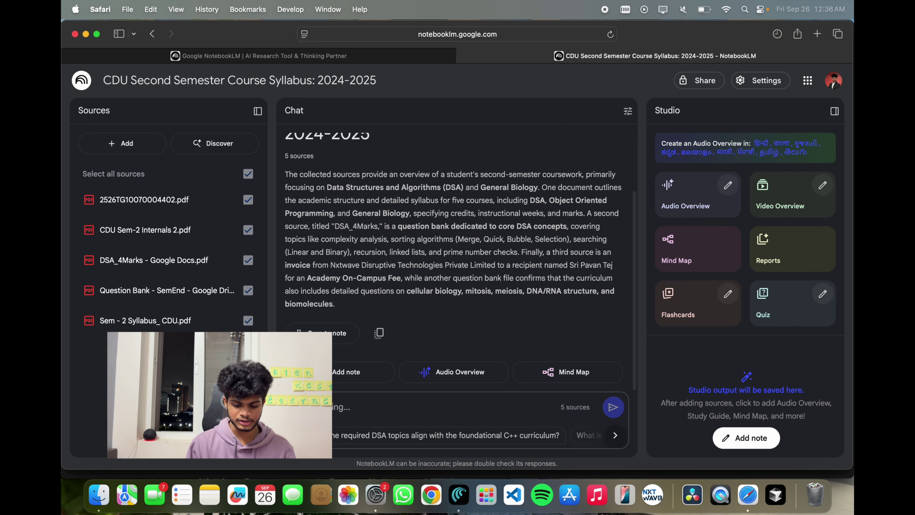
type("w")
key("BackSpace")
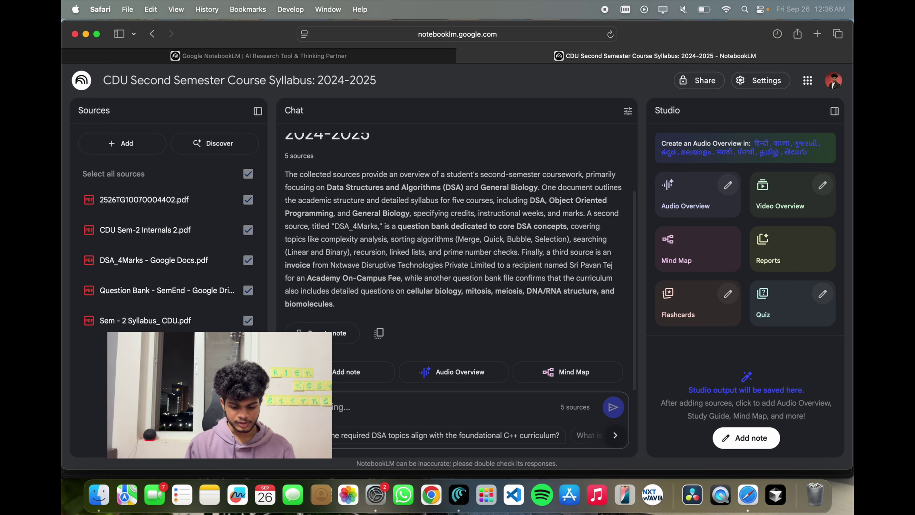
type("w")
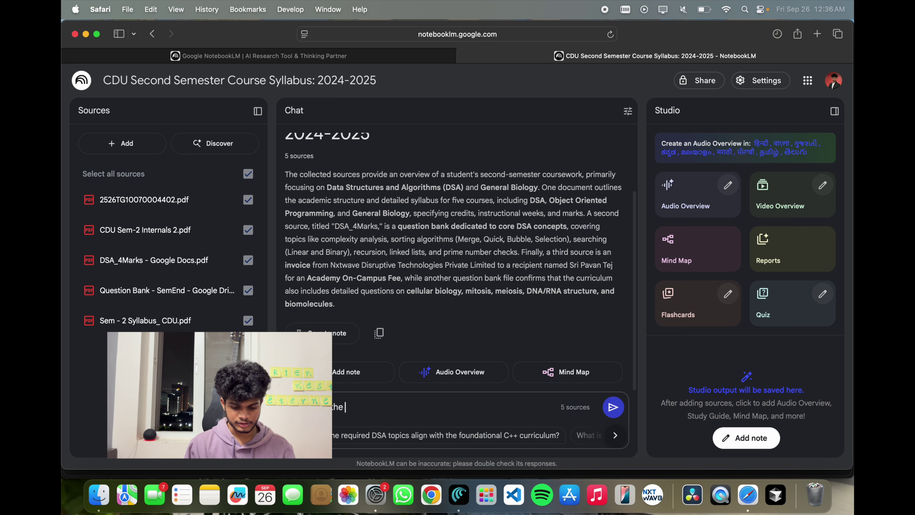
type("uestions ")
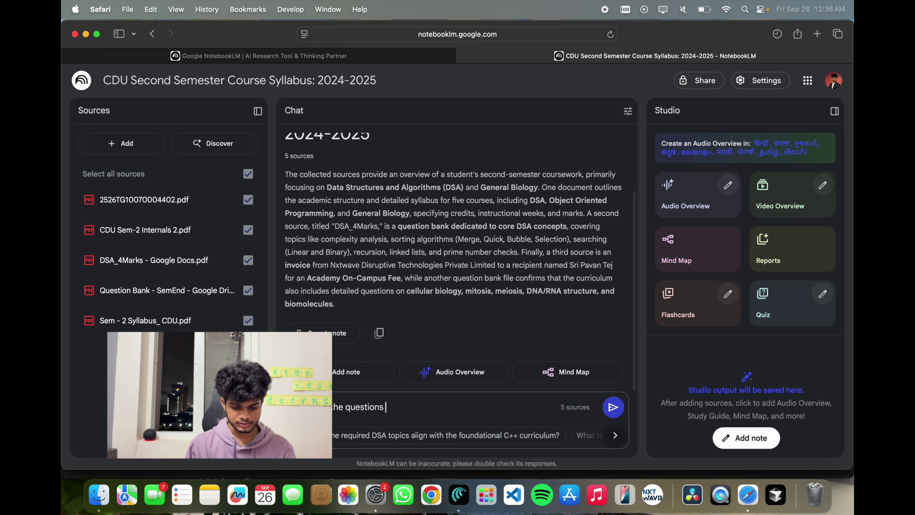
type("for the asa")
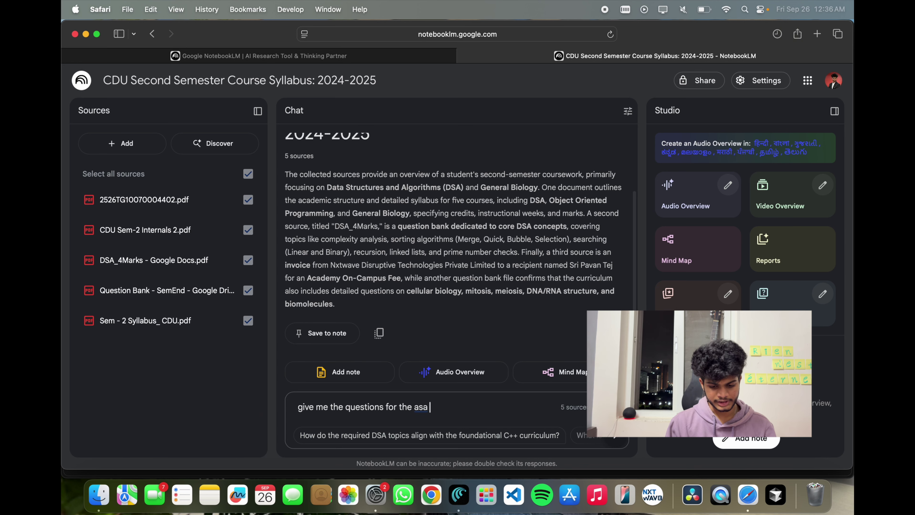
key("BackSpace")
key("BackSpace")
key("BackSpace")
key("BackSpace")
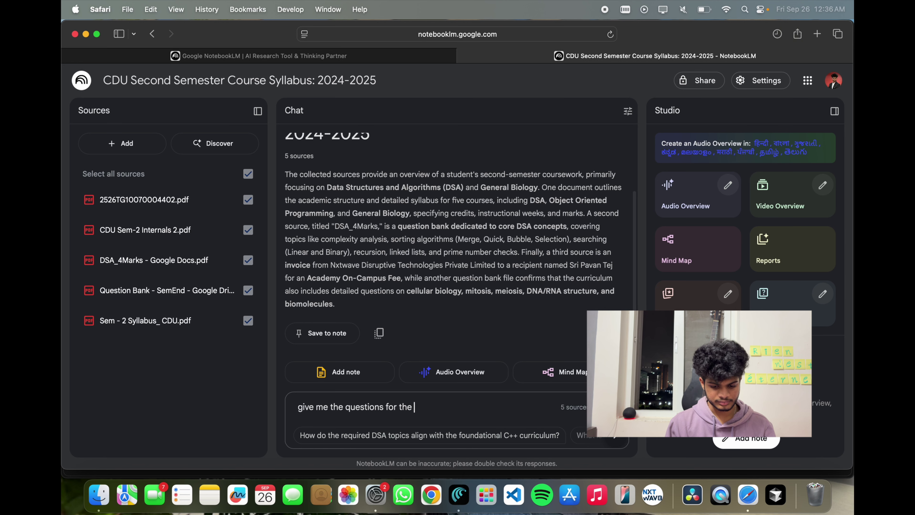
type("dsa exam")
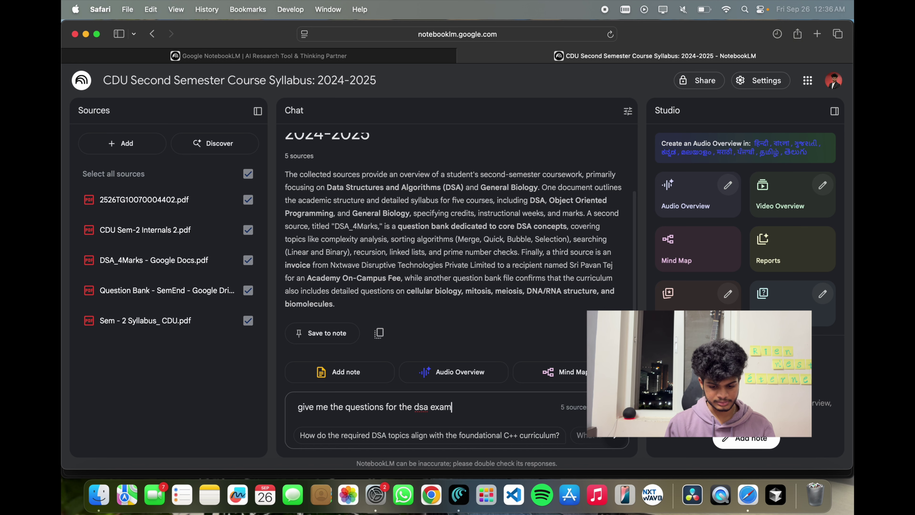
key("Return")
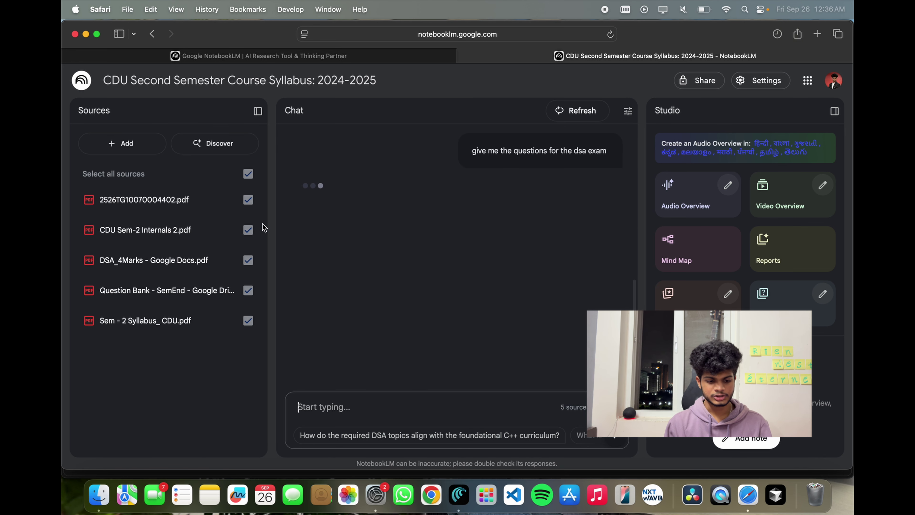
Review the chat's list of DSA exam questions through the Linked Lists and Strings section.
scroll(501, 262, "down", 1)
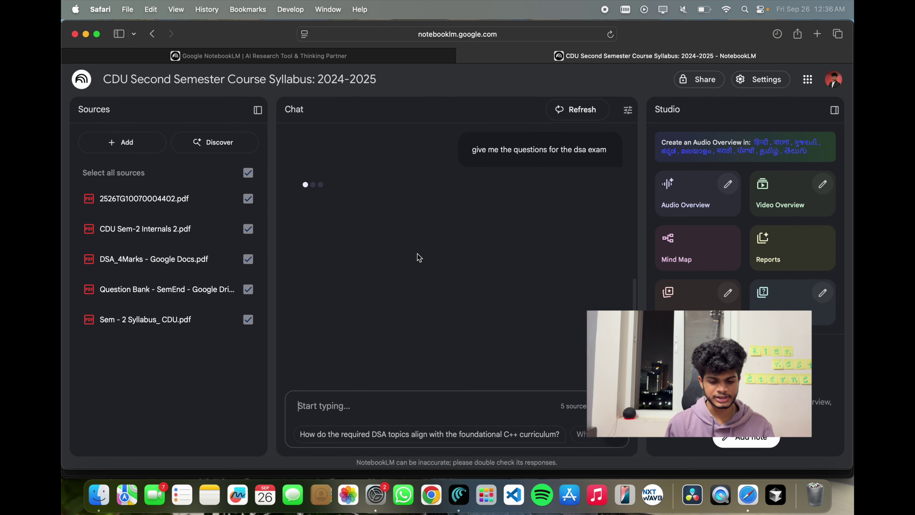
scroll(493, 223, "up", 1)
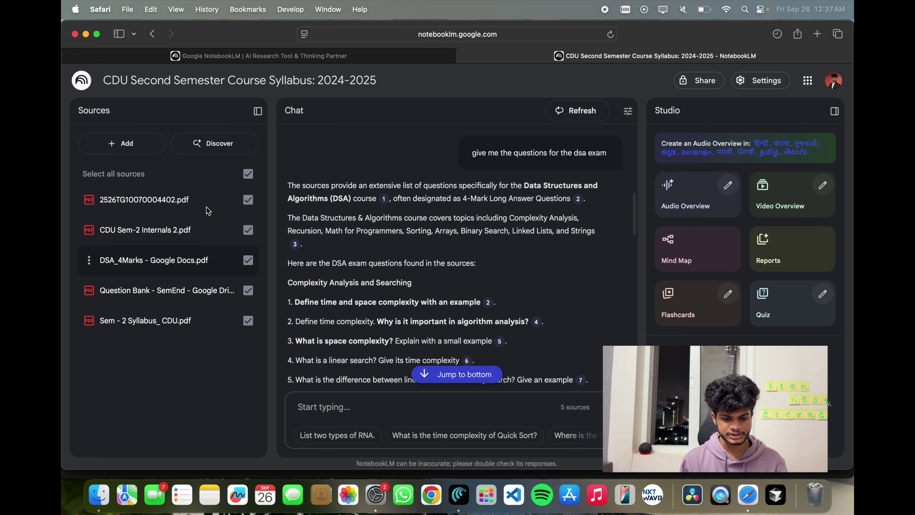
scroll(356, 303, "down", 1)
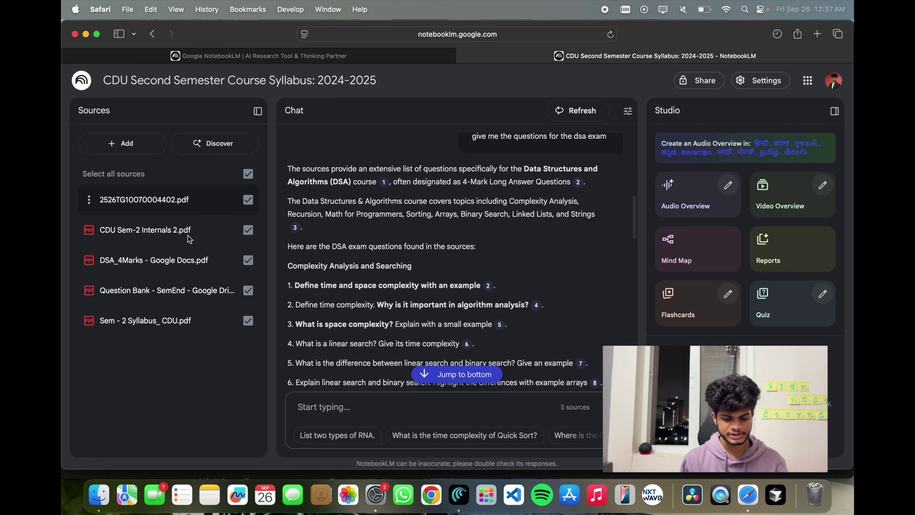
scroll(352, 254, "down", 2)
scroll(353, 253, "down", 7)
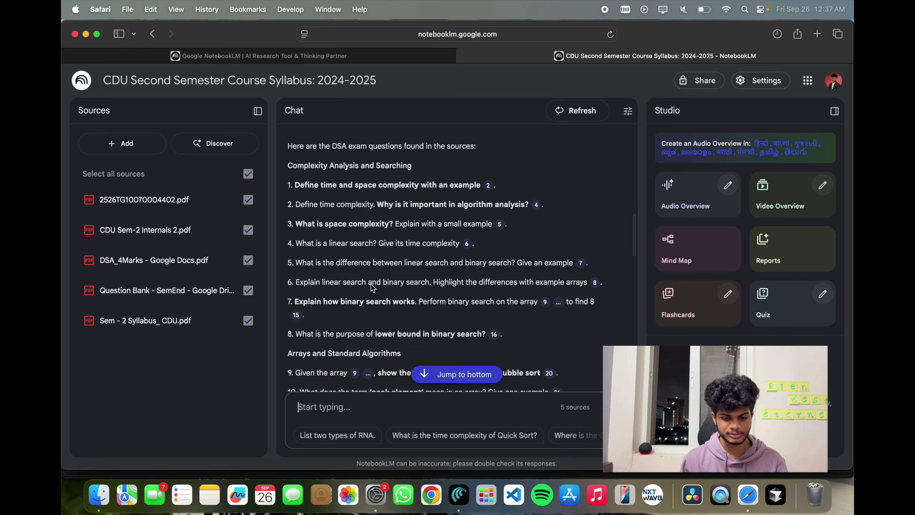
scroll(291, 262, "up", 2)
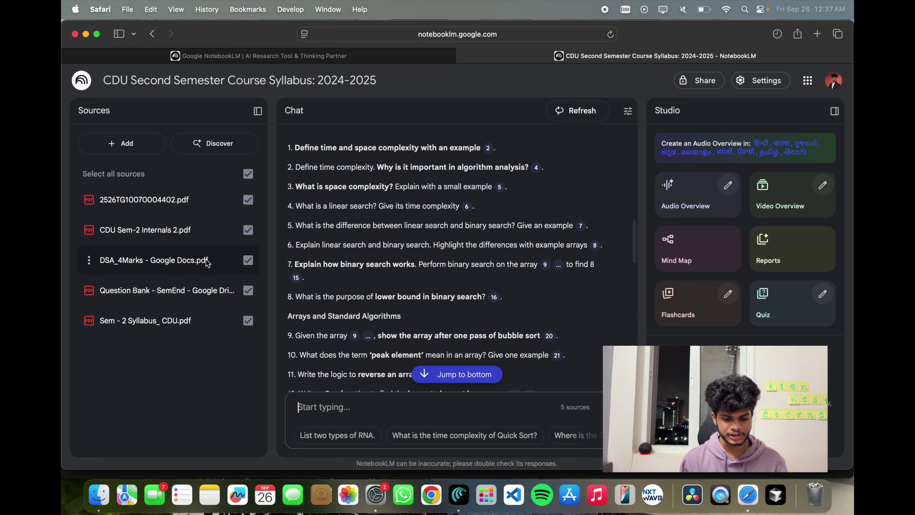
scroll(291, 263, "up", 1)
scroll(342, 224, "down", 2)
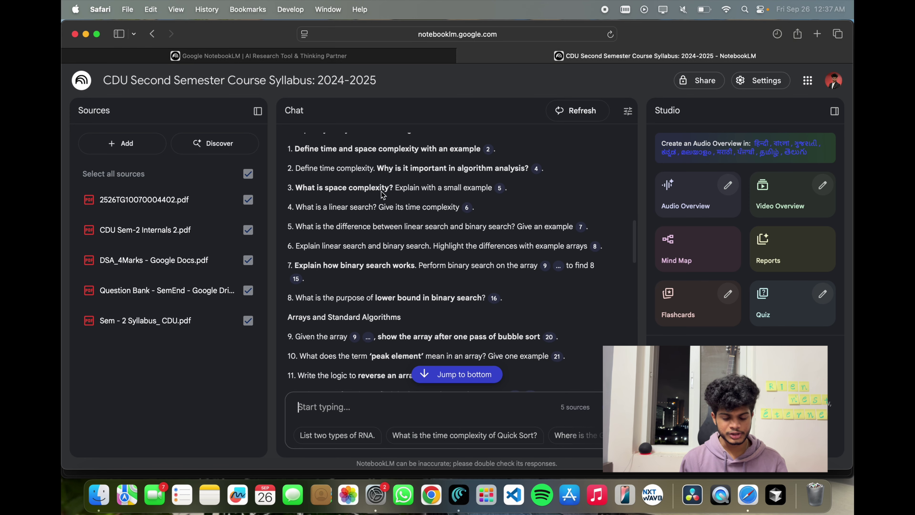
scroll(380, 191, "up", 2)
scroll(332, 186, "down", 12)
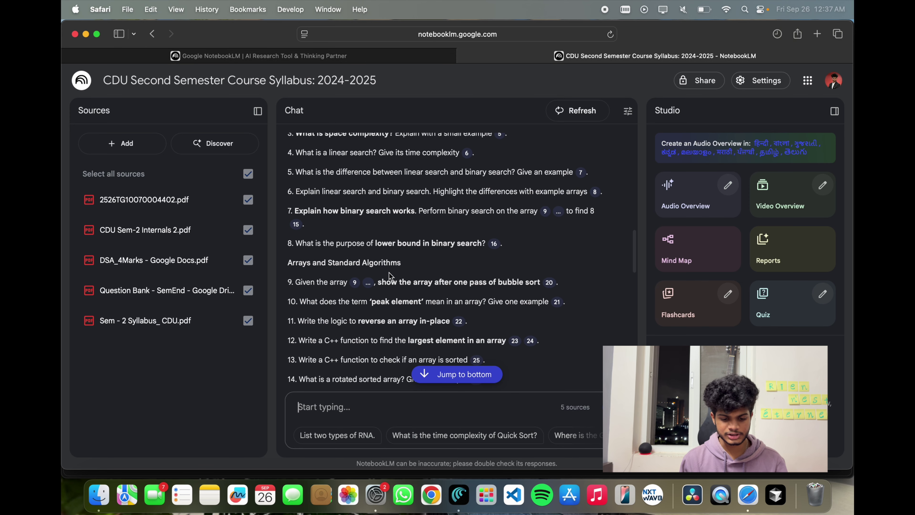
scroll(391, 276, "down", 20)
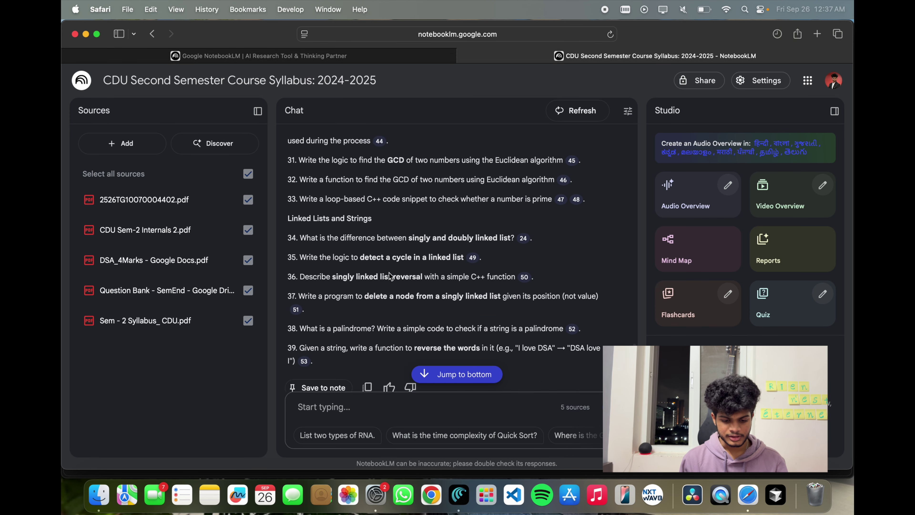
Send the chat prompt "give me the answers for them" to get answers to the listed DSA questions.
left_click(389, 407)
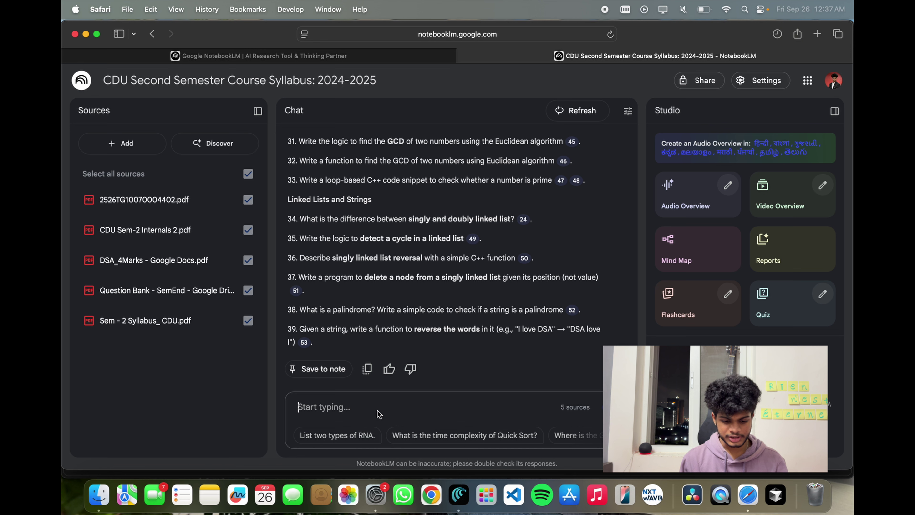
type("answers for")
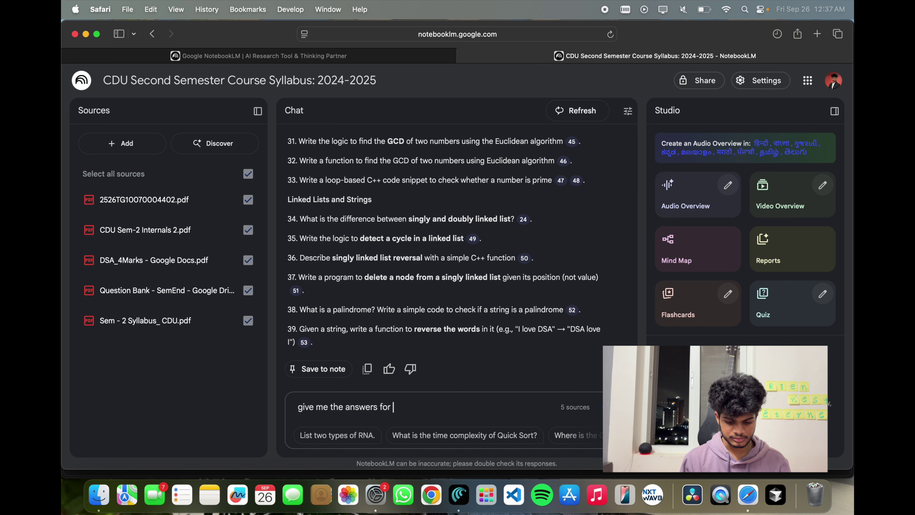
type("them")
key("Return")
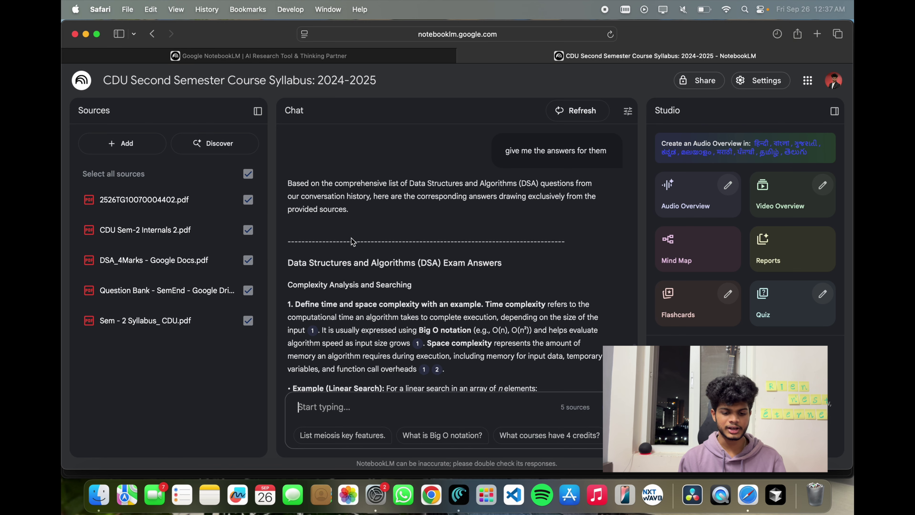
Review the chat's DSA exam answers from Complexity Analysis and Searching through the merge sort explanation.
scroll(443, 275, "down", 3)
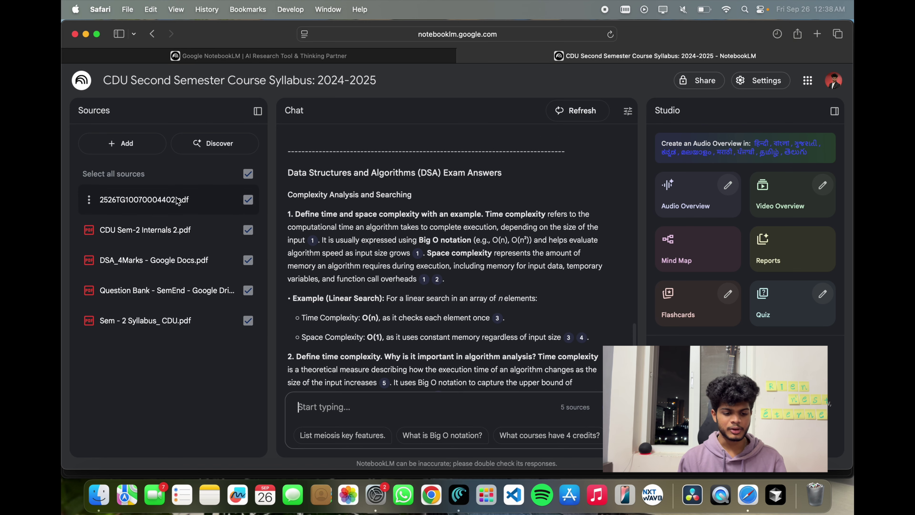
scroll(376, 213, "down", 10)
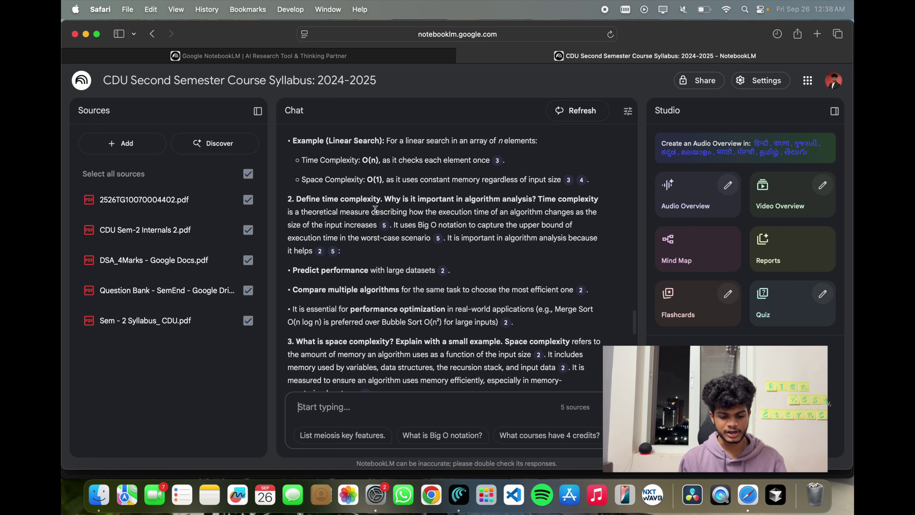
scroll(377, 214, "down", 15)
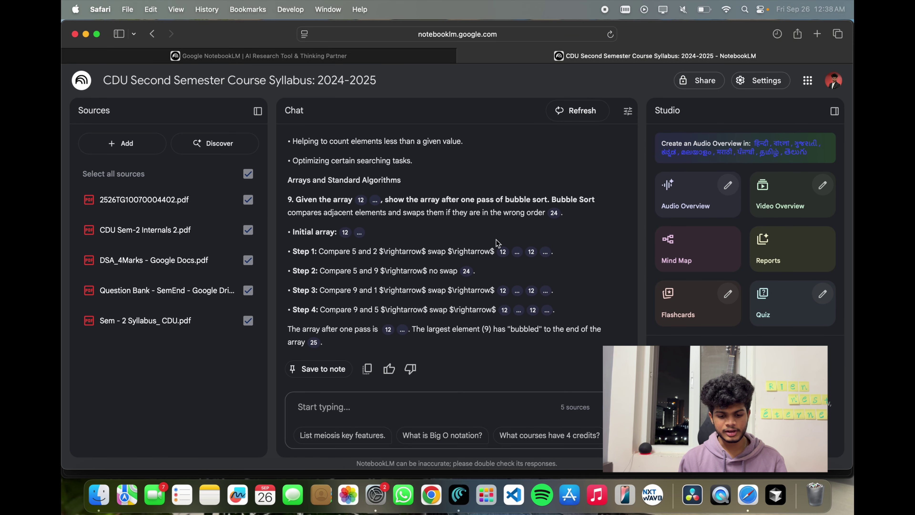
scroll(545, 243, "down", 10)
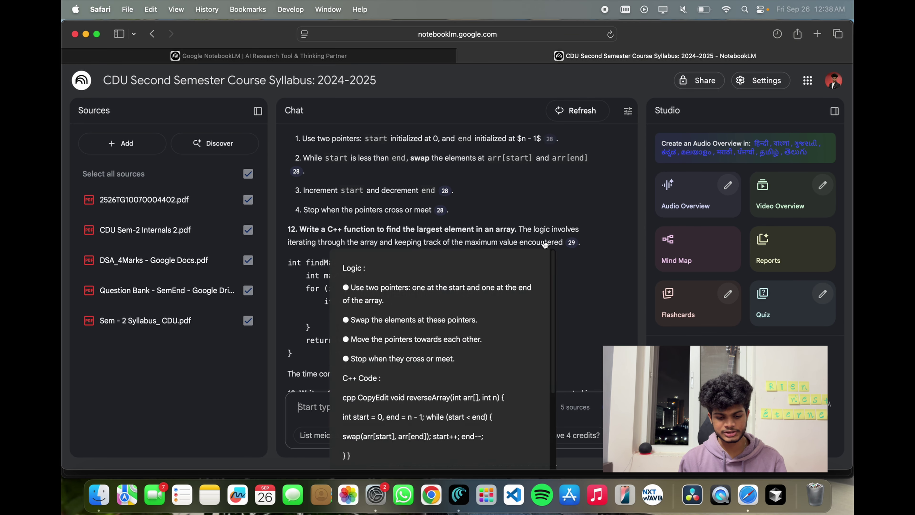
scroll(595, 241, "down", 4)
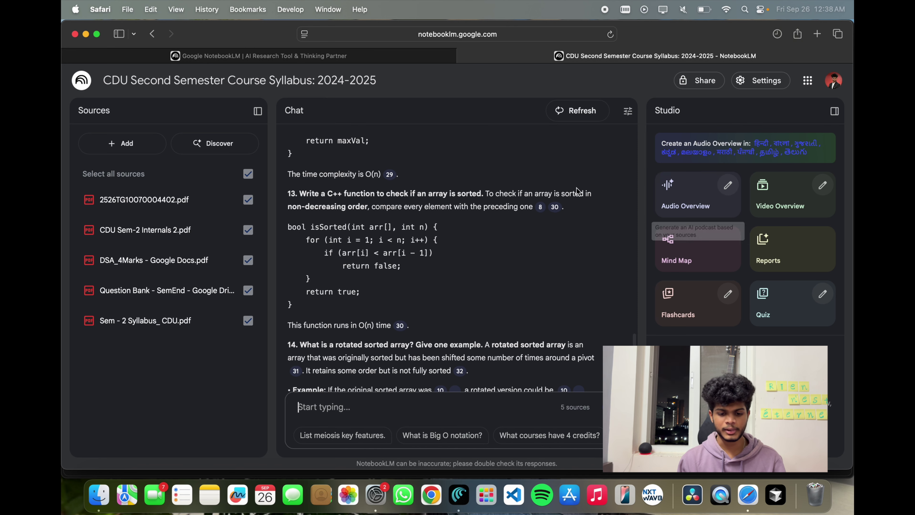
scroll(497, 258, "down", 7)
scroll(497, 257, "up", 10)
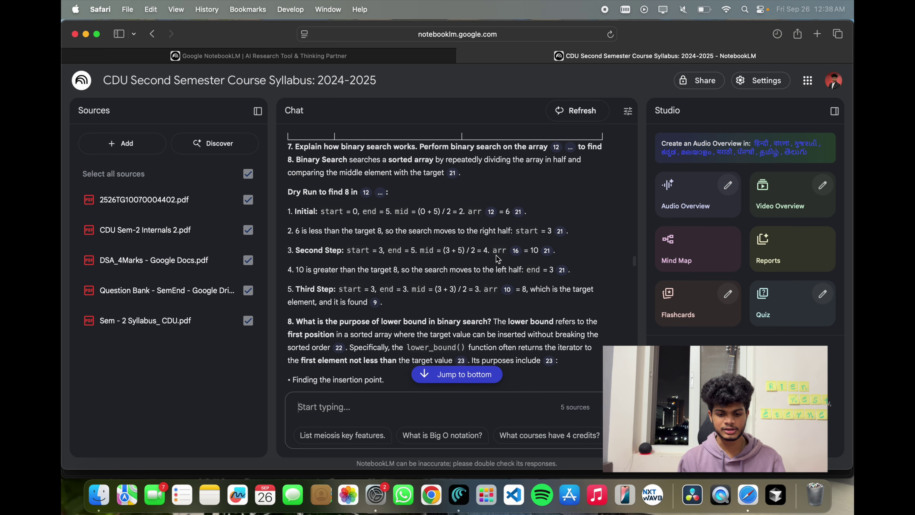
scroll(496, 257, "down", 15)
scroll(496, 257, "down", 4)
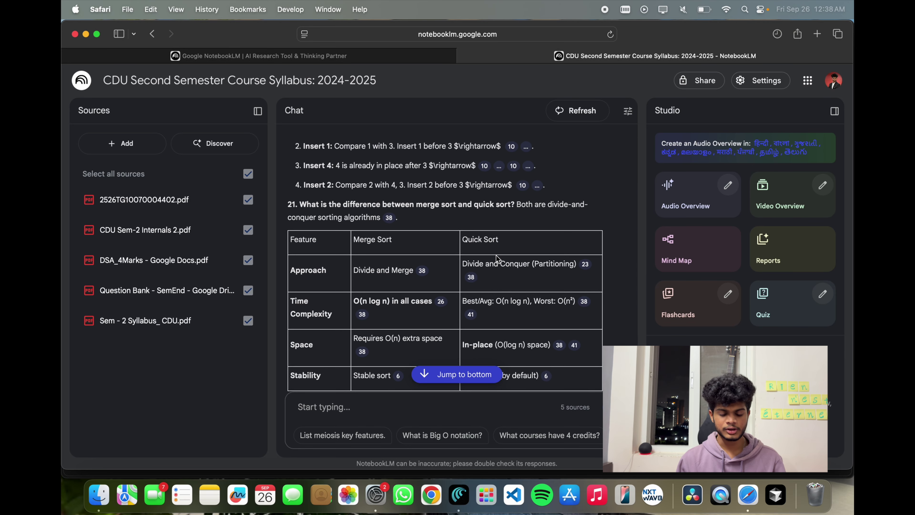
scroll(513, 256, "down", 20)
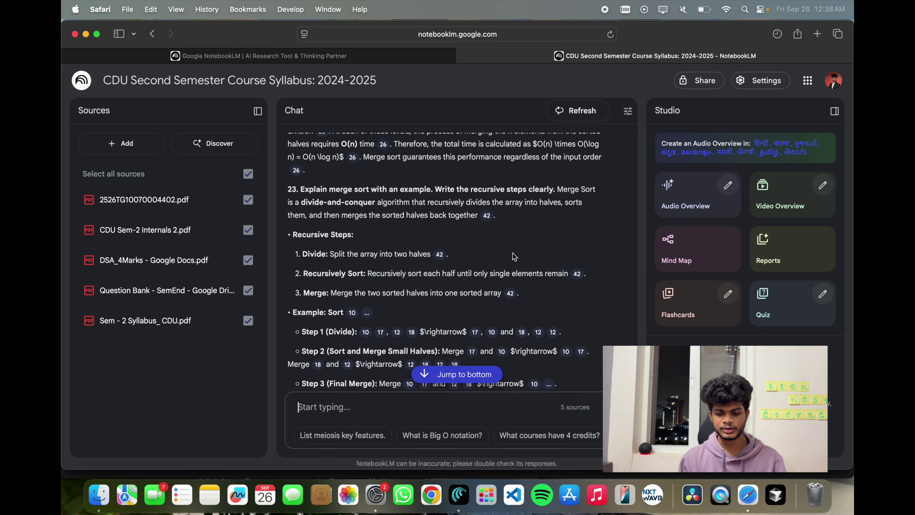
Generate two Audio Overviews, a mind map and a quiz from the five sources.
left_click(679, 201)
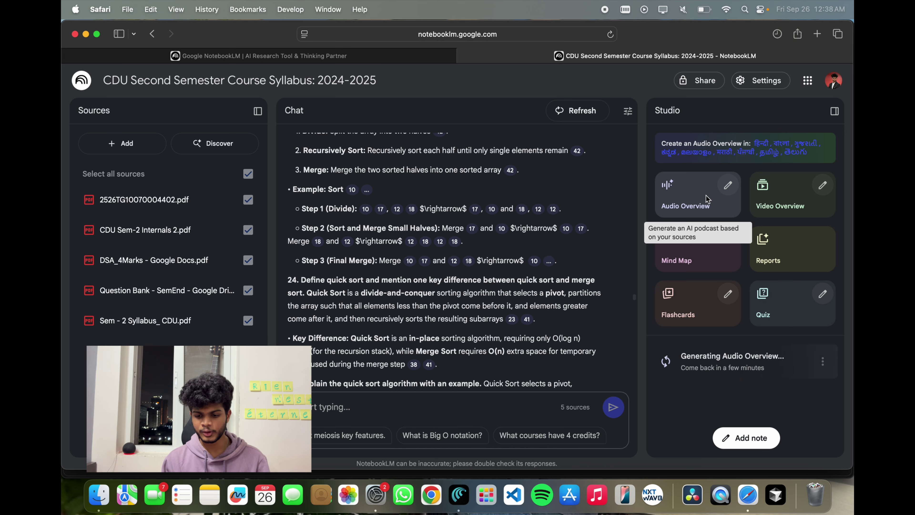
left_click(696, 200)
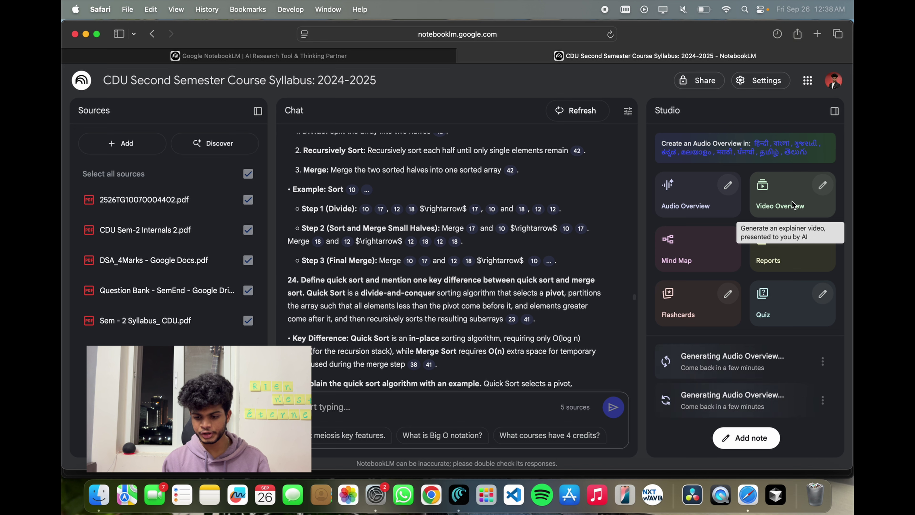
left_click(684, 246)
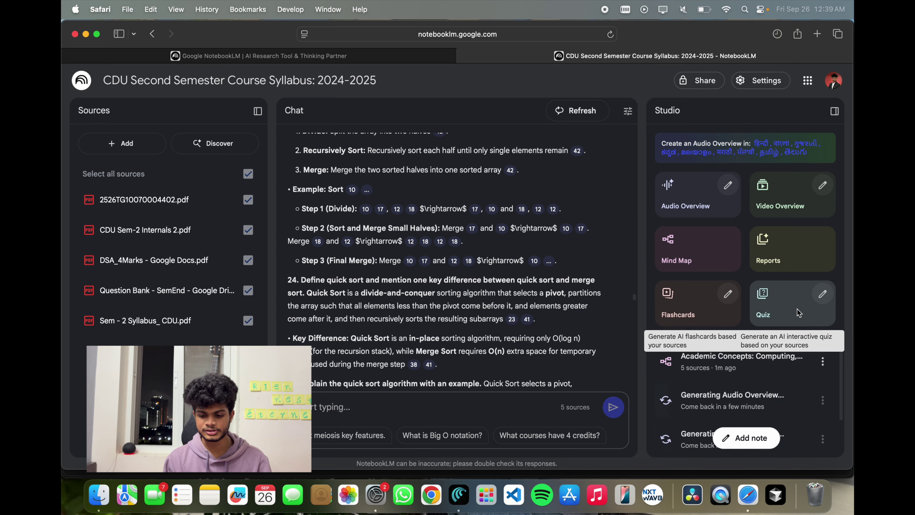
left_click(775, 304)
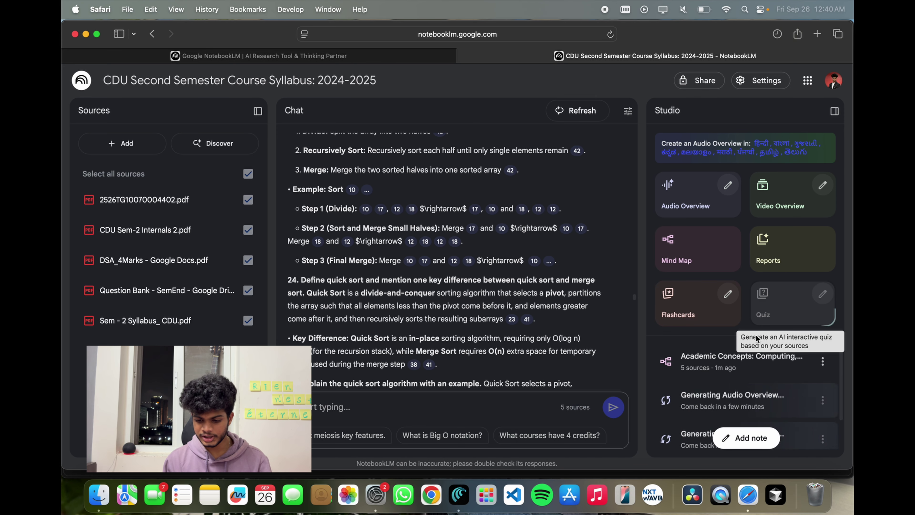
Open the Academic Concepts mind map and have chat discuss its Data Structures & Algorithms (DSA), Complexity Analysis and Time Complexity (Big O Notation) nodes.
scroll(698, 380, "down", 2)
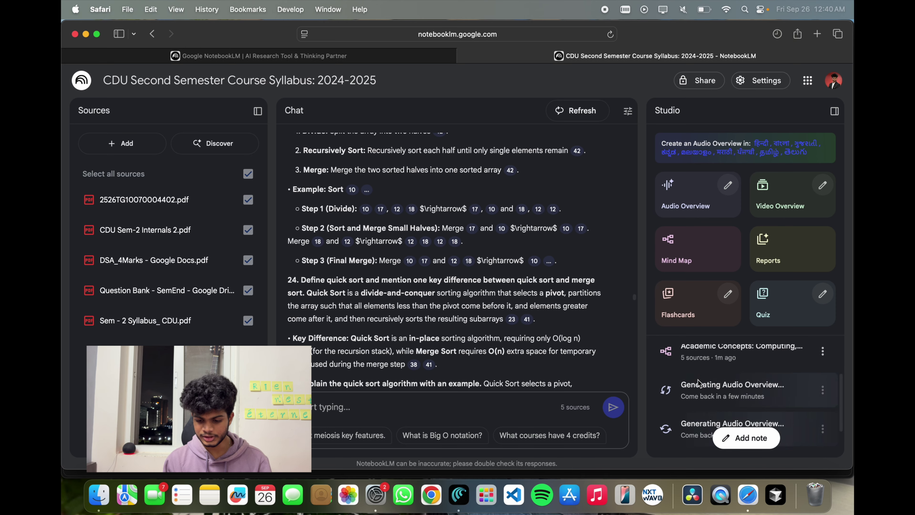
left_click(717, 355)
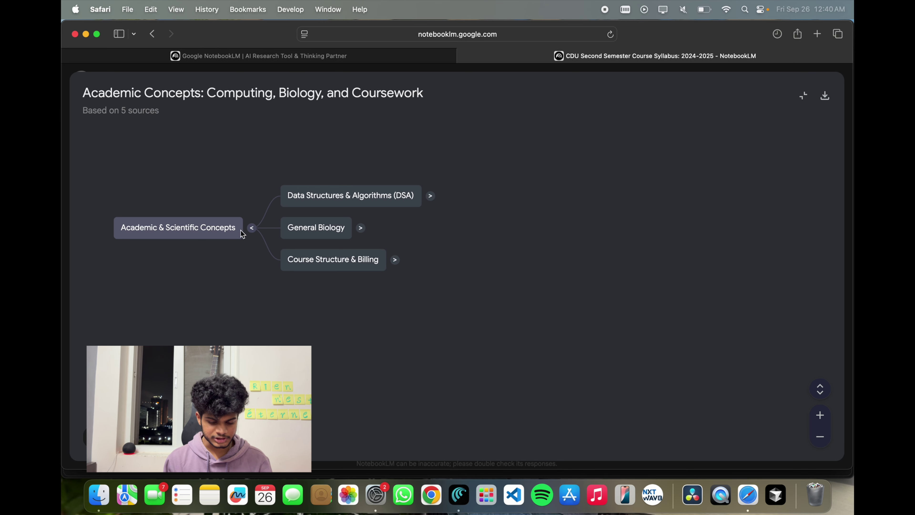
left_click(399, 199)
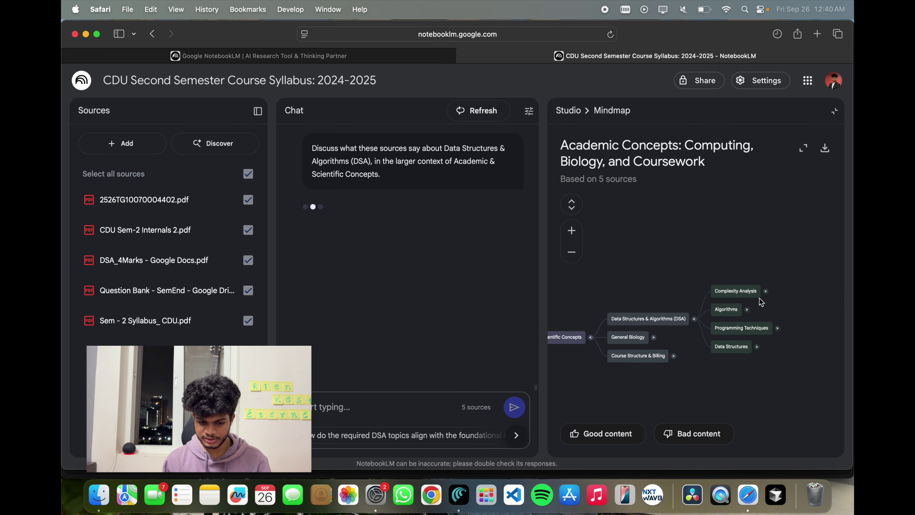
left_click(741, 288)
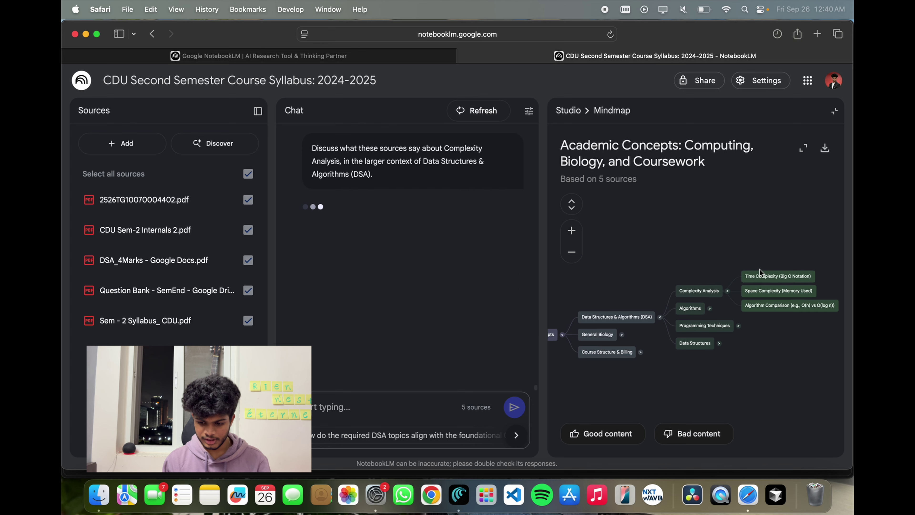
left_click(754, 276)
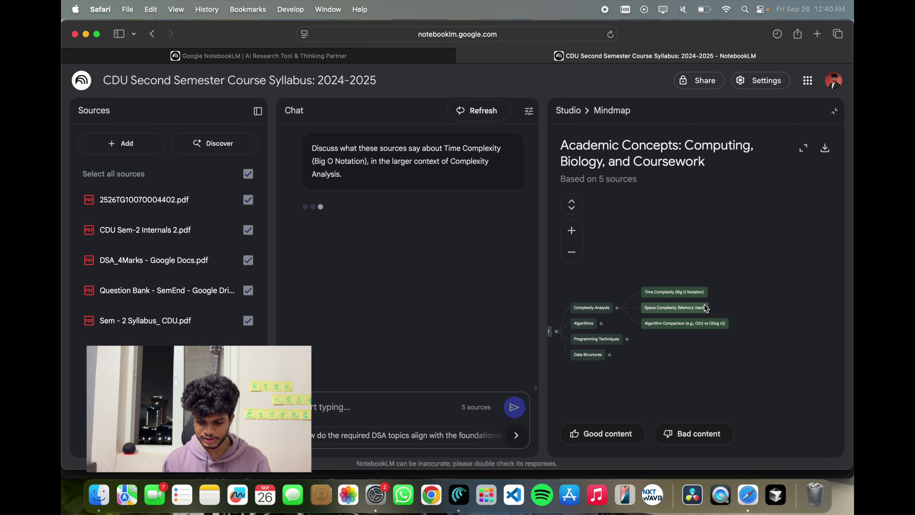
Examine the mind map's expanded DSA and Complexity Analysis branches, also in full-screen view, and return to the Studio overview.
left_click_drag(636, 278, 730, 239)
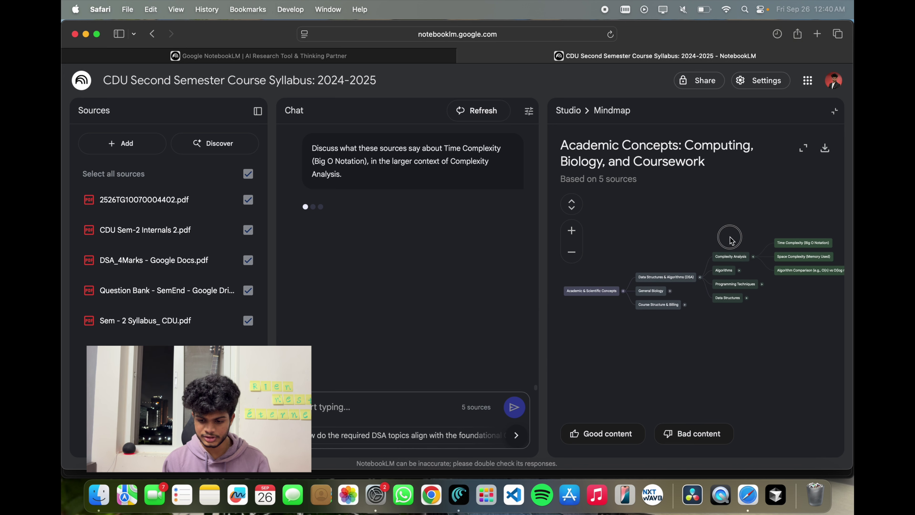
scroll(718, 240, "up", 3)
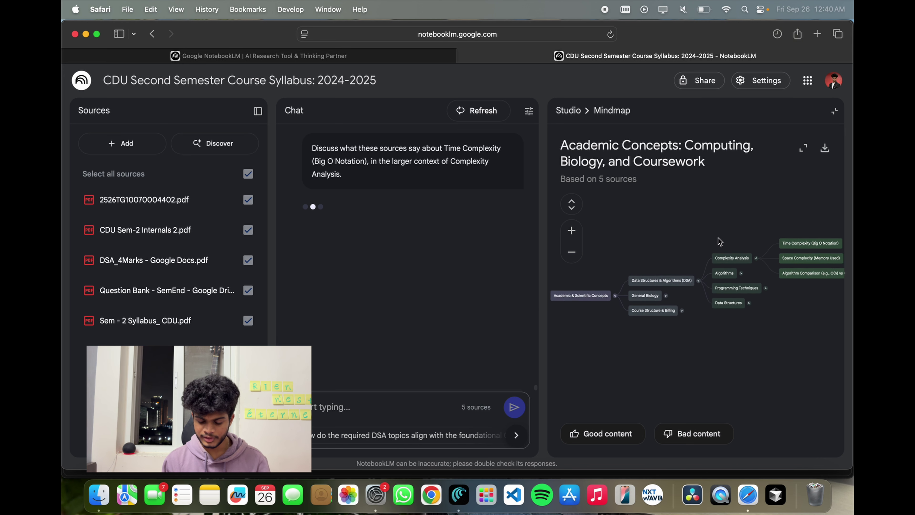
left_click(720, 260)
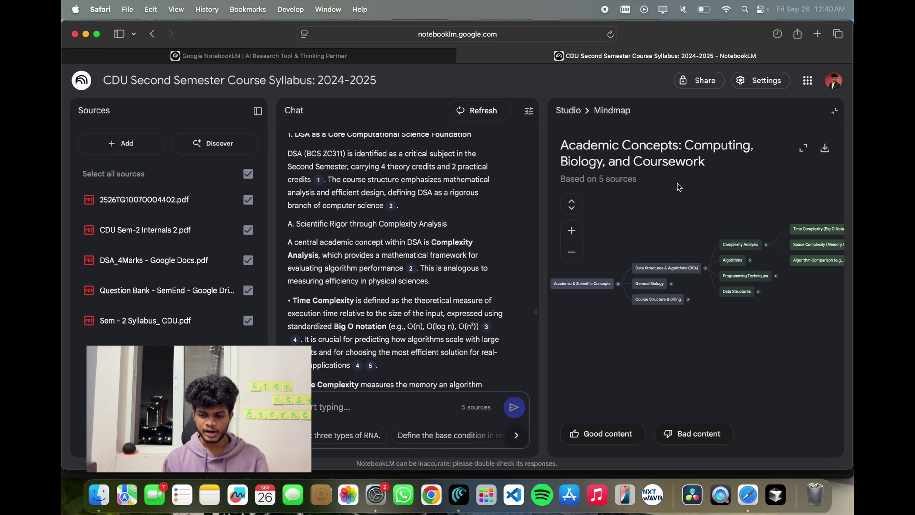
left_click(804, 149)
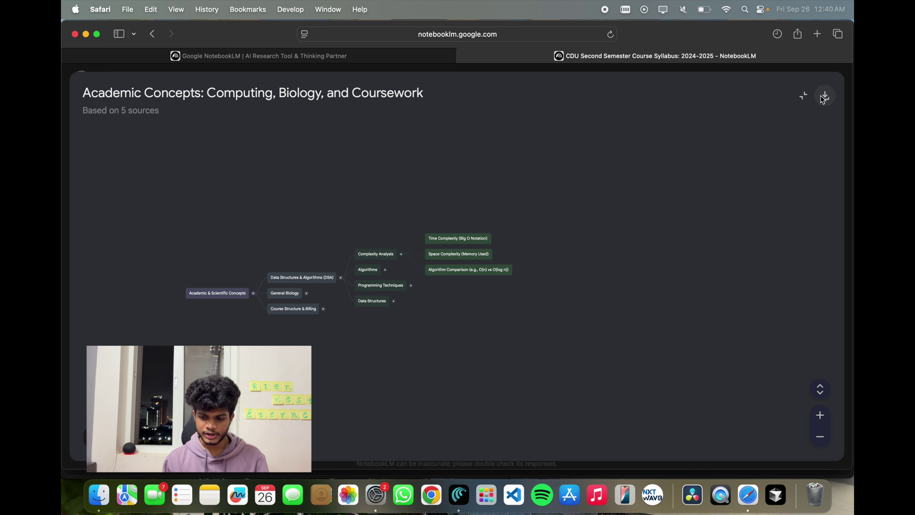
left_click(803, 95)
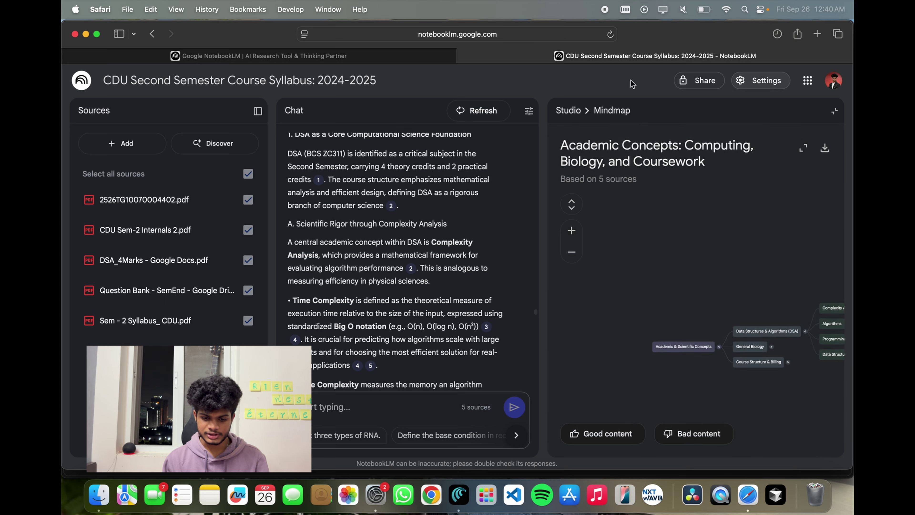
left_click(582, 111)
Open the Science Quiz and read its first question on space complexity with the four answer options.
scroll(725, 388, "down", 2)
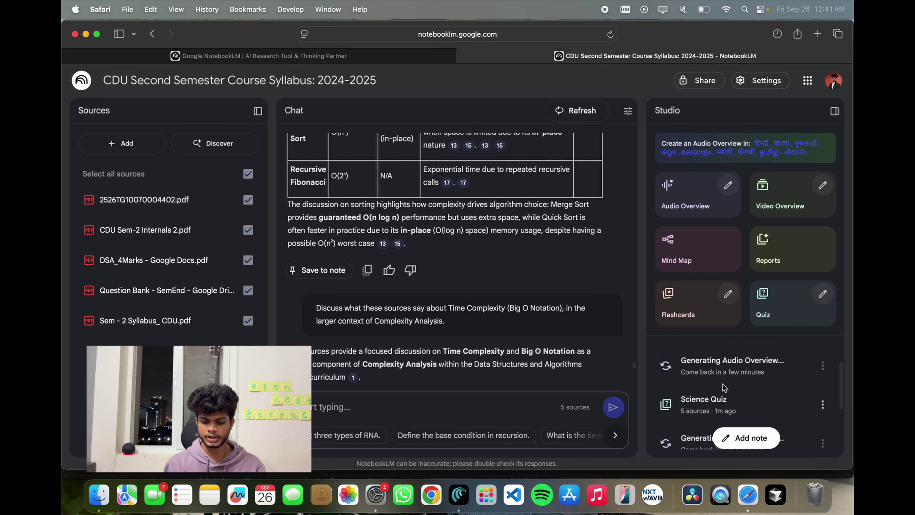
scroll(720, 383, "down", 2)
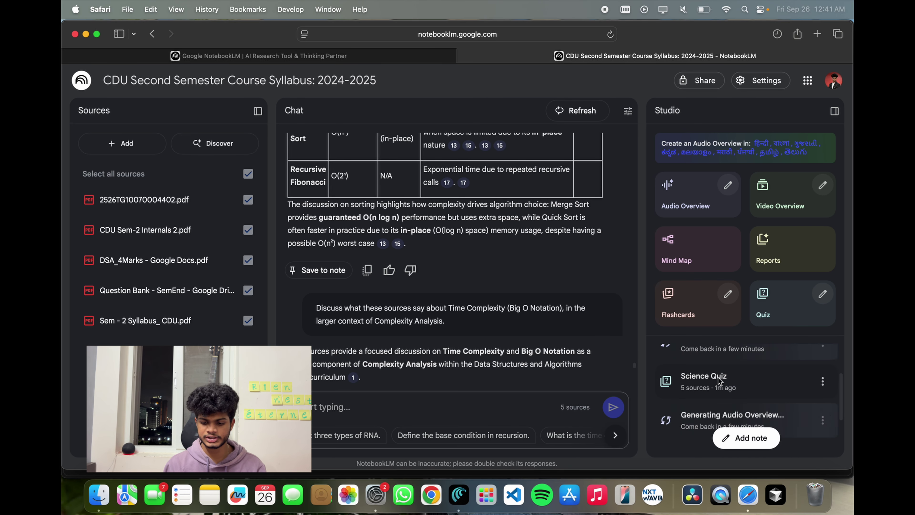
left_click(678, 385)
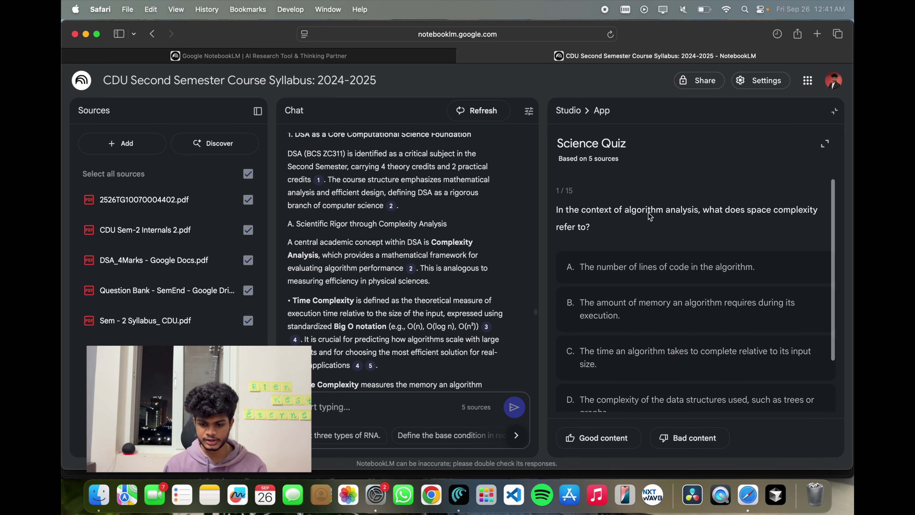
left_click_drag(564, 201, 646, 202)
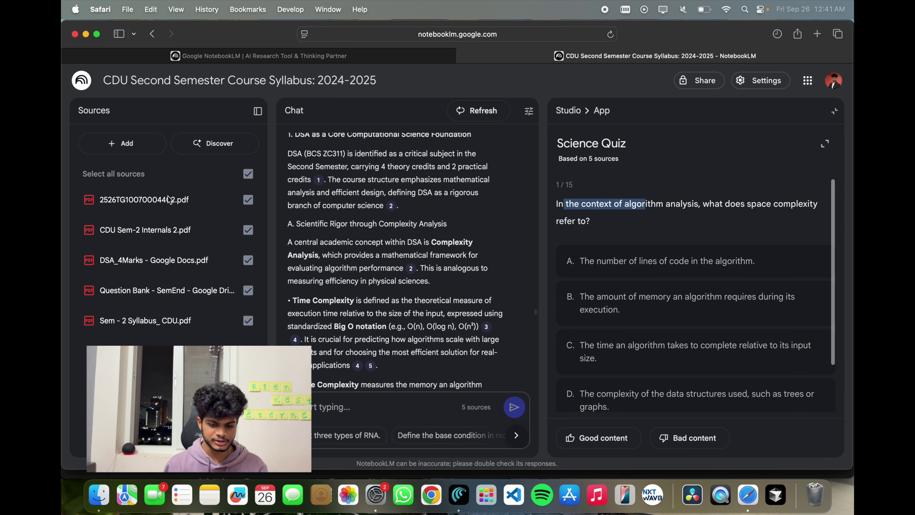
left_click(618, 235)
scroll(630, 249, "down", 2)
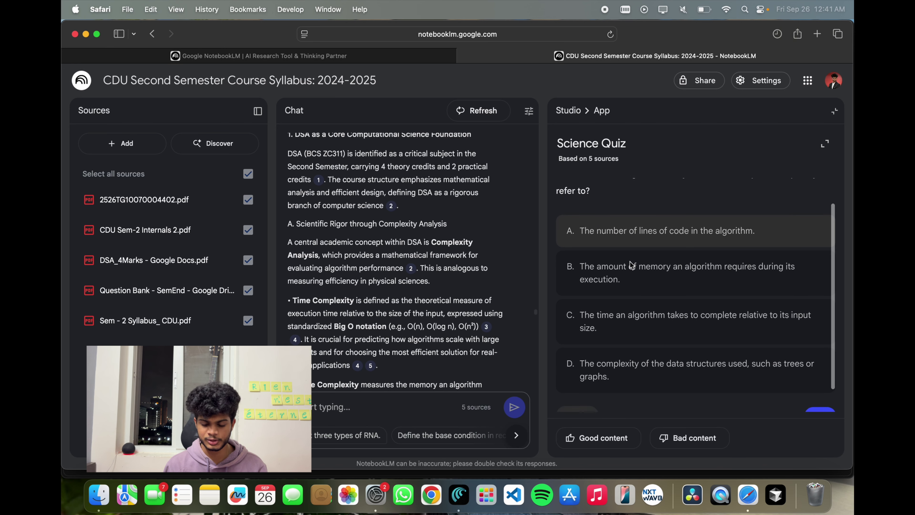
scroll(630, 263, "down", 1)
scroll(645, 249, "up", 3)
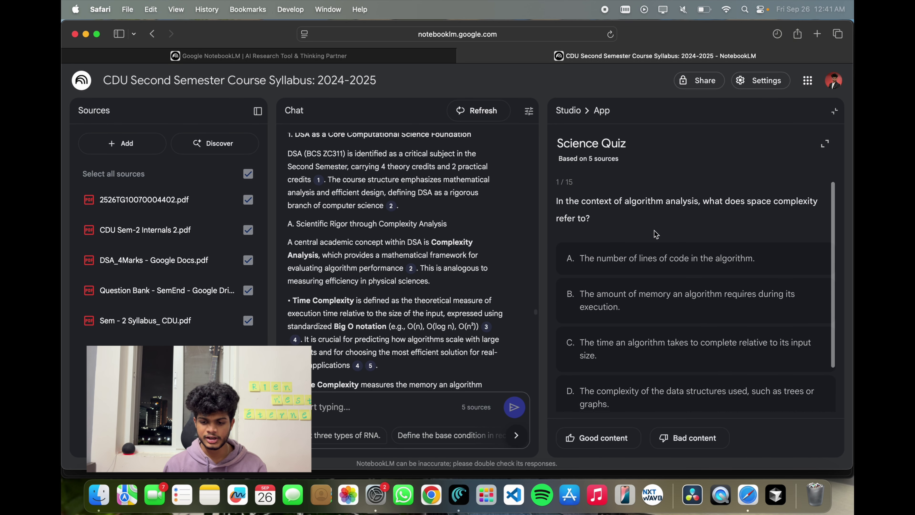
scroll(638, 253, "down", 2)
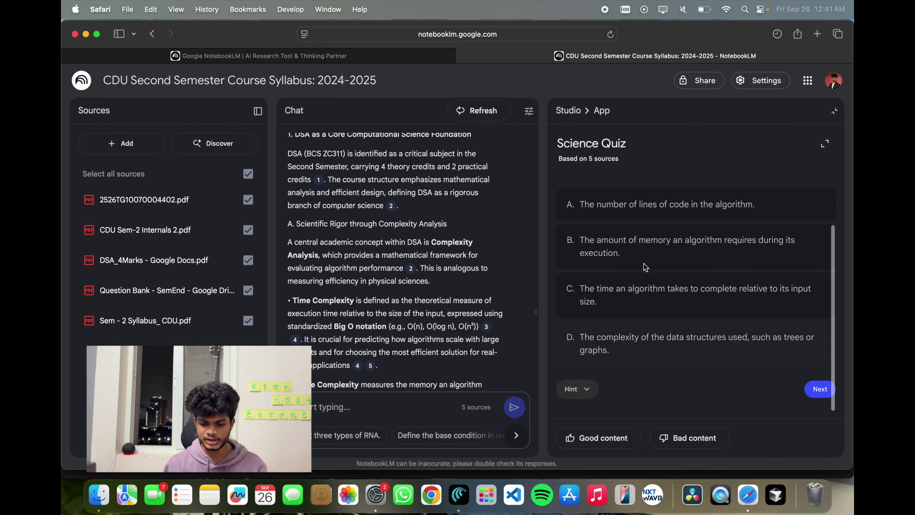
Answer the space complexity question with option C, advance to question 2, and return to the Studio overview.
left_click(638, 283)
scroll(702, 346, "down", 3)
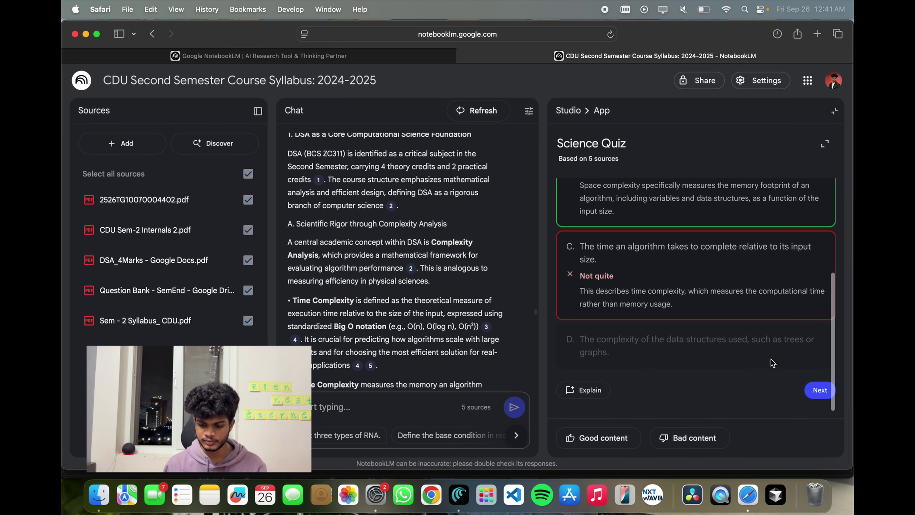
left_click(817, 390)
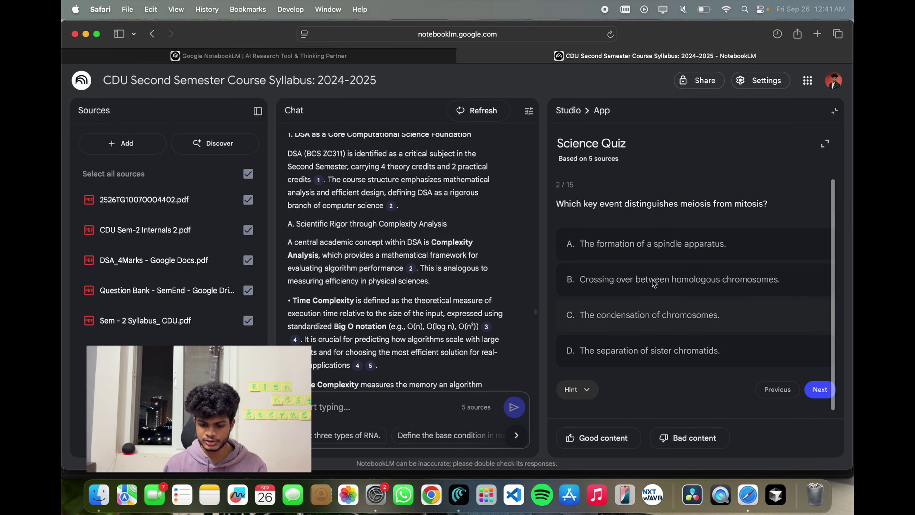
left_click(569, 112)
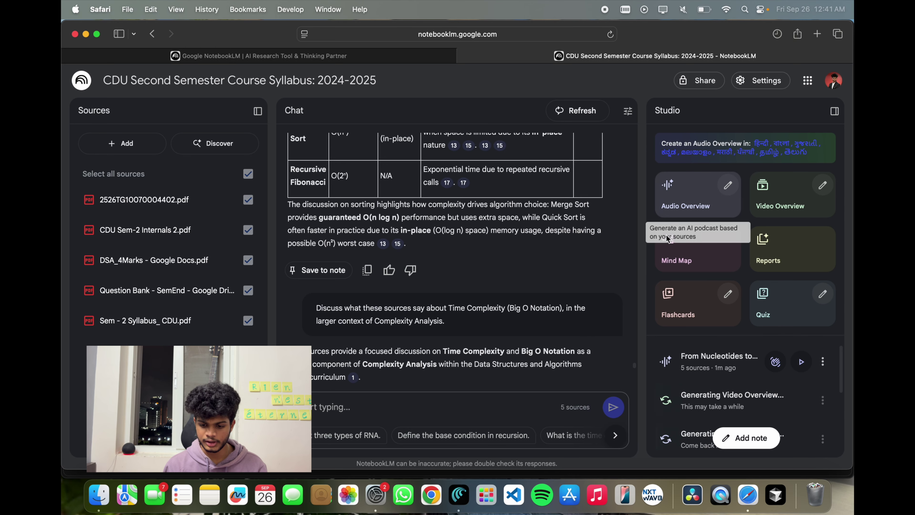
Play the beginning of the "Life's Blueprint Meets Big O" audio overview and close its player.
left_click(689, 361)
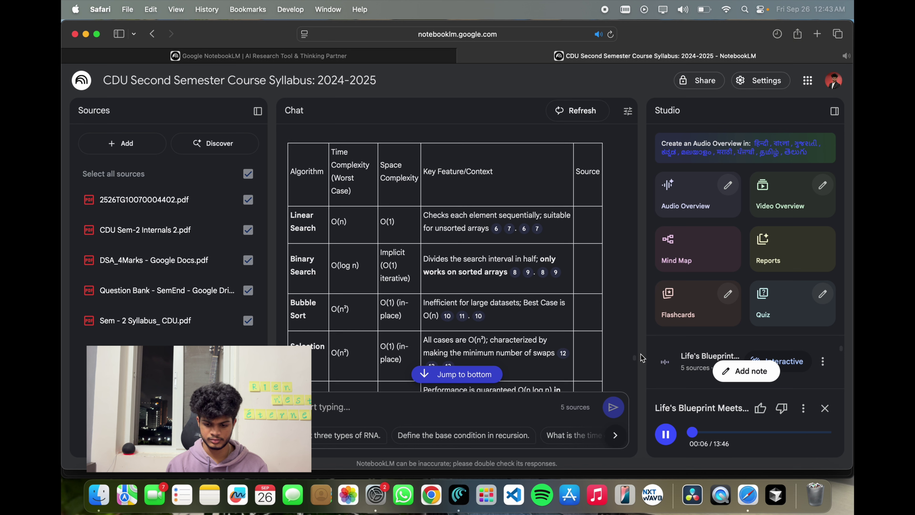
left_click(695, 433)
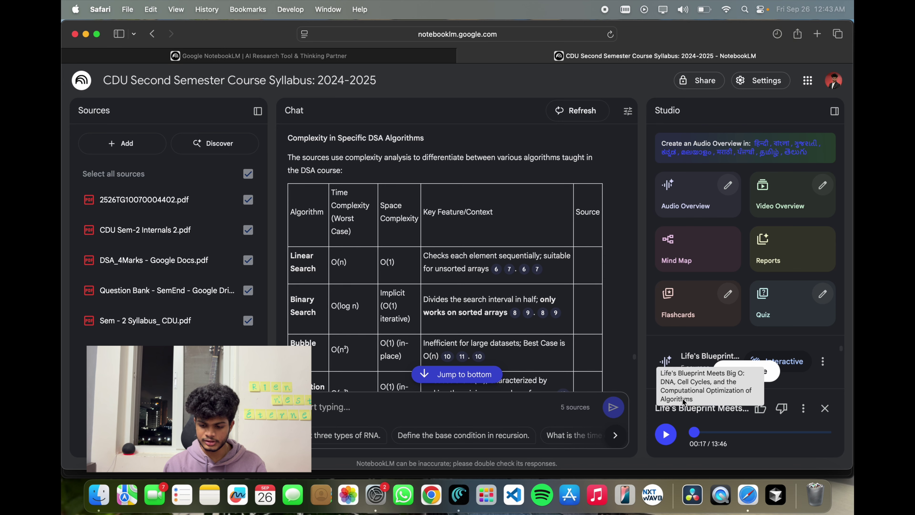
left_click(825, 408)
Review the generated Studio items, including the audio overviews, the video overview, the Science Quiz and the Academic Concepts mind map.
scroll(775, 396, "down", 4)
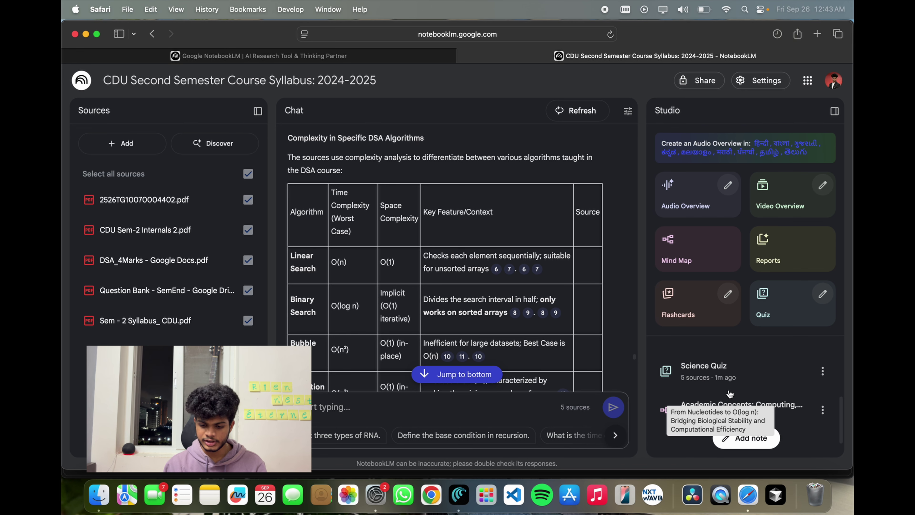
scroll(743, 386, "up", 3)
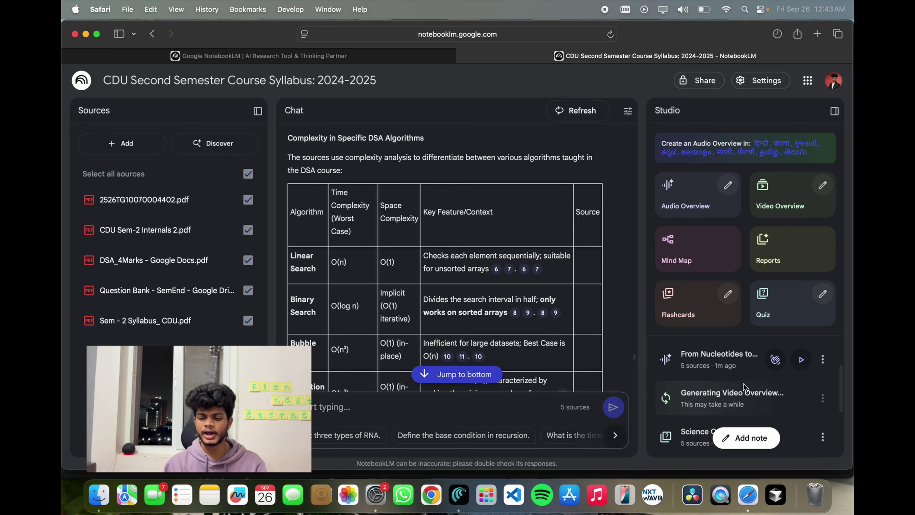
scroll(743, 386, "up", 1)
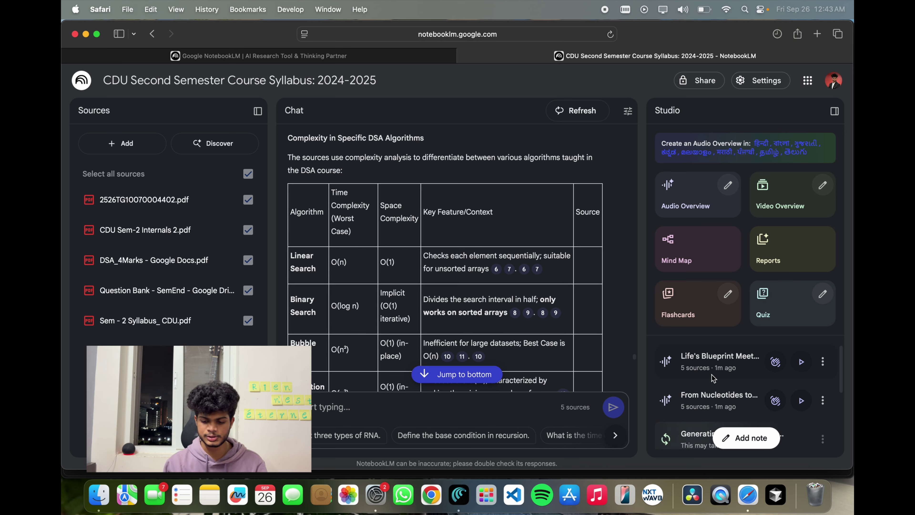
scroll(677, 387, "down", 2)
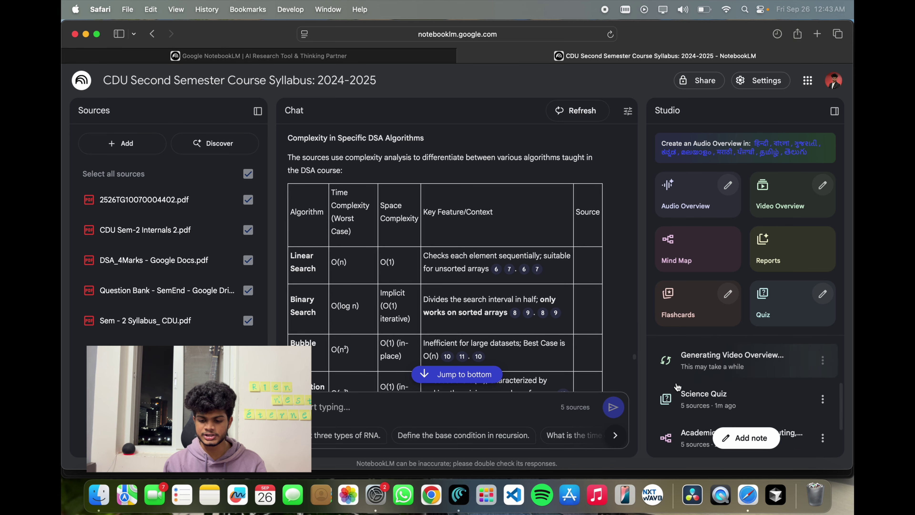
scroll(679, 389, "up", 2)
scroll(689, 404, "down", 2)
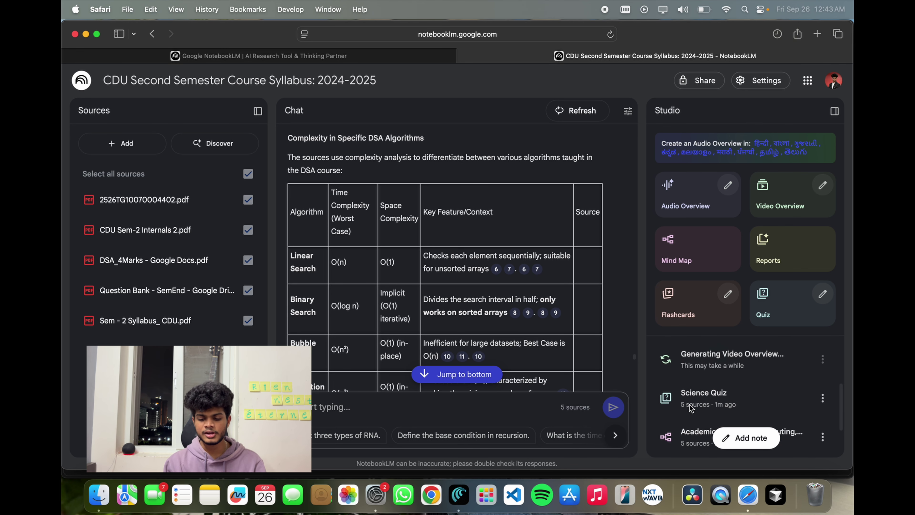
scroll(690, 408, "up", 1)
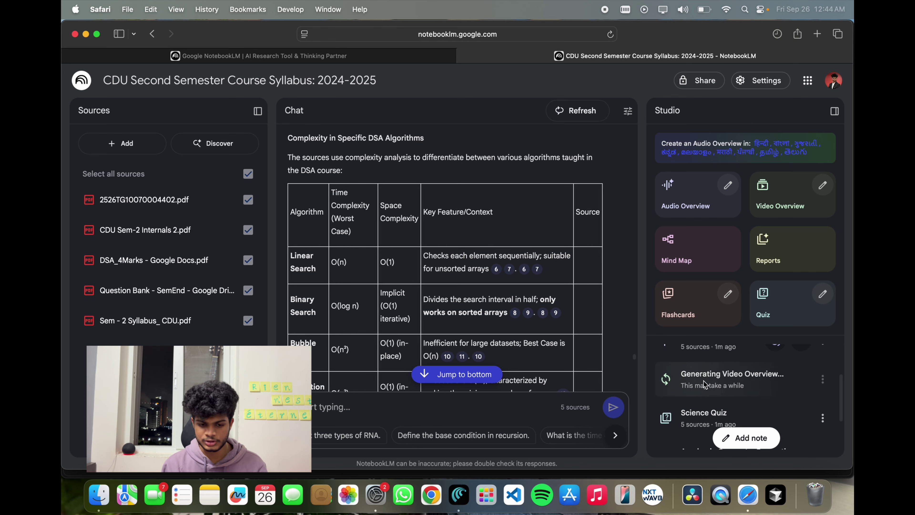
Read through the chat answers on space complexity and Time Complexity (Big O Notation), down to the algorithm comparison table.
scroll(486, 240, "up", 5)
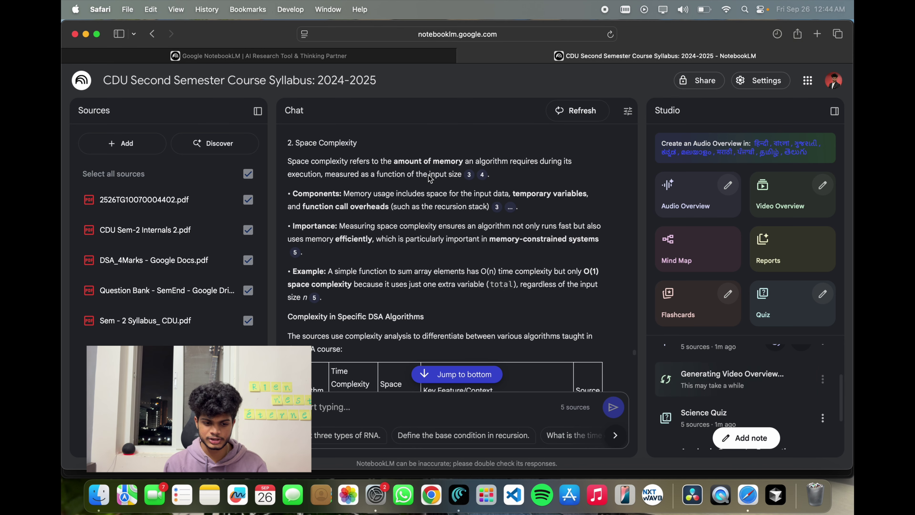
scroll(428, 177, "down", 15)
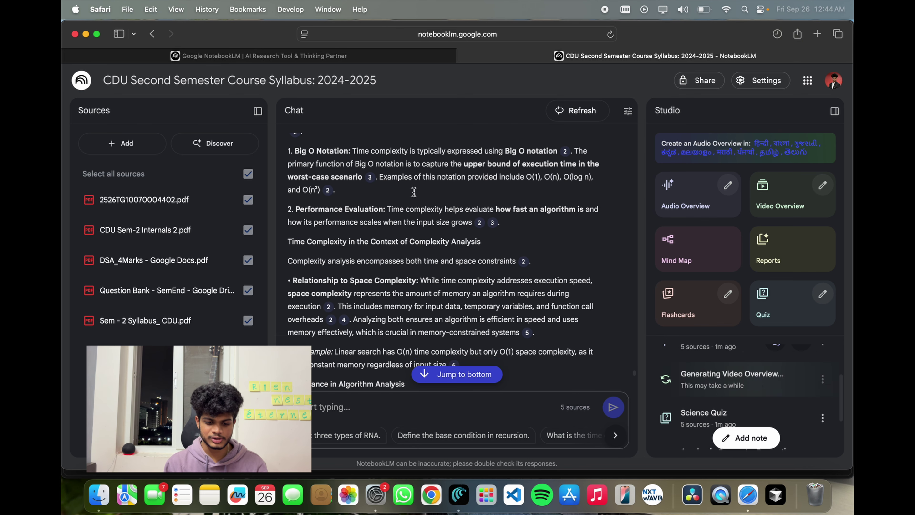
scroll(414, 192, "down", 10)
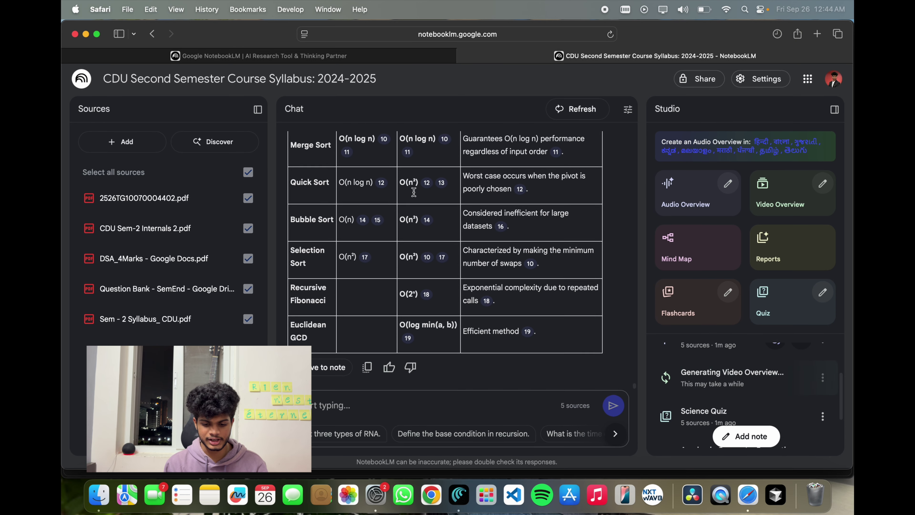